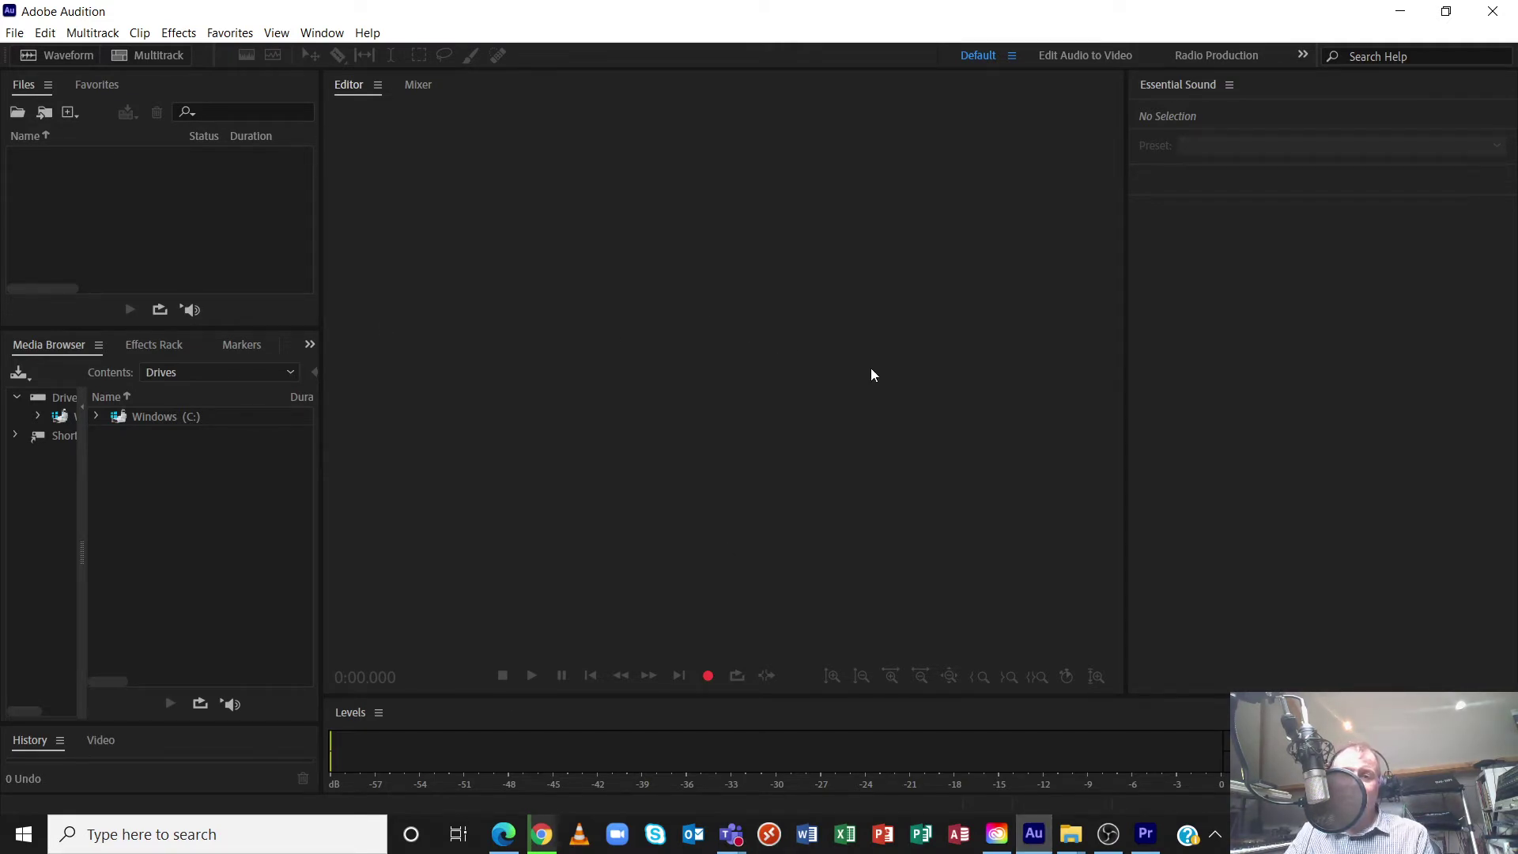
Step: Import Door slams 1st April.wav from the File menu into the Waveform editor
{"action": "left_click", "coordinate": [16, 33]}
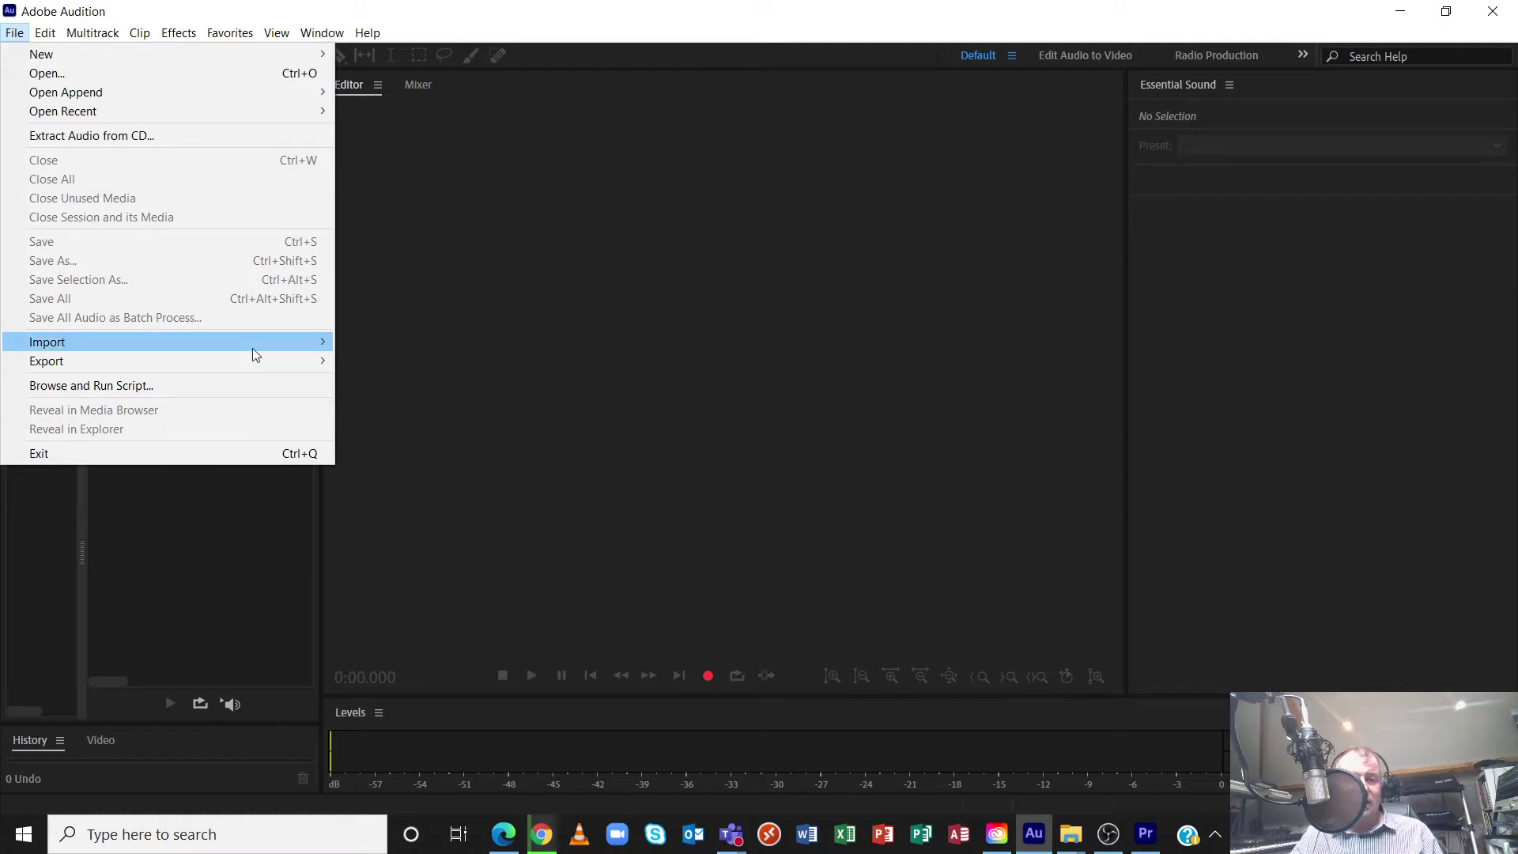
{"action": "mouse_move", "coordinate": [253, 349]}
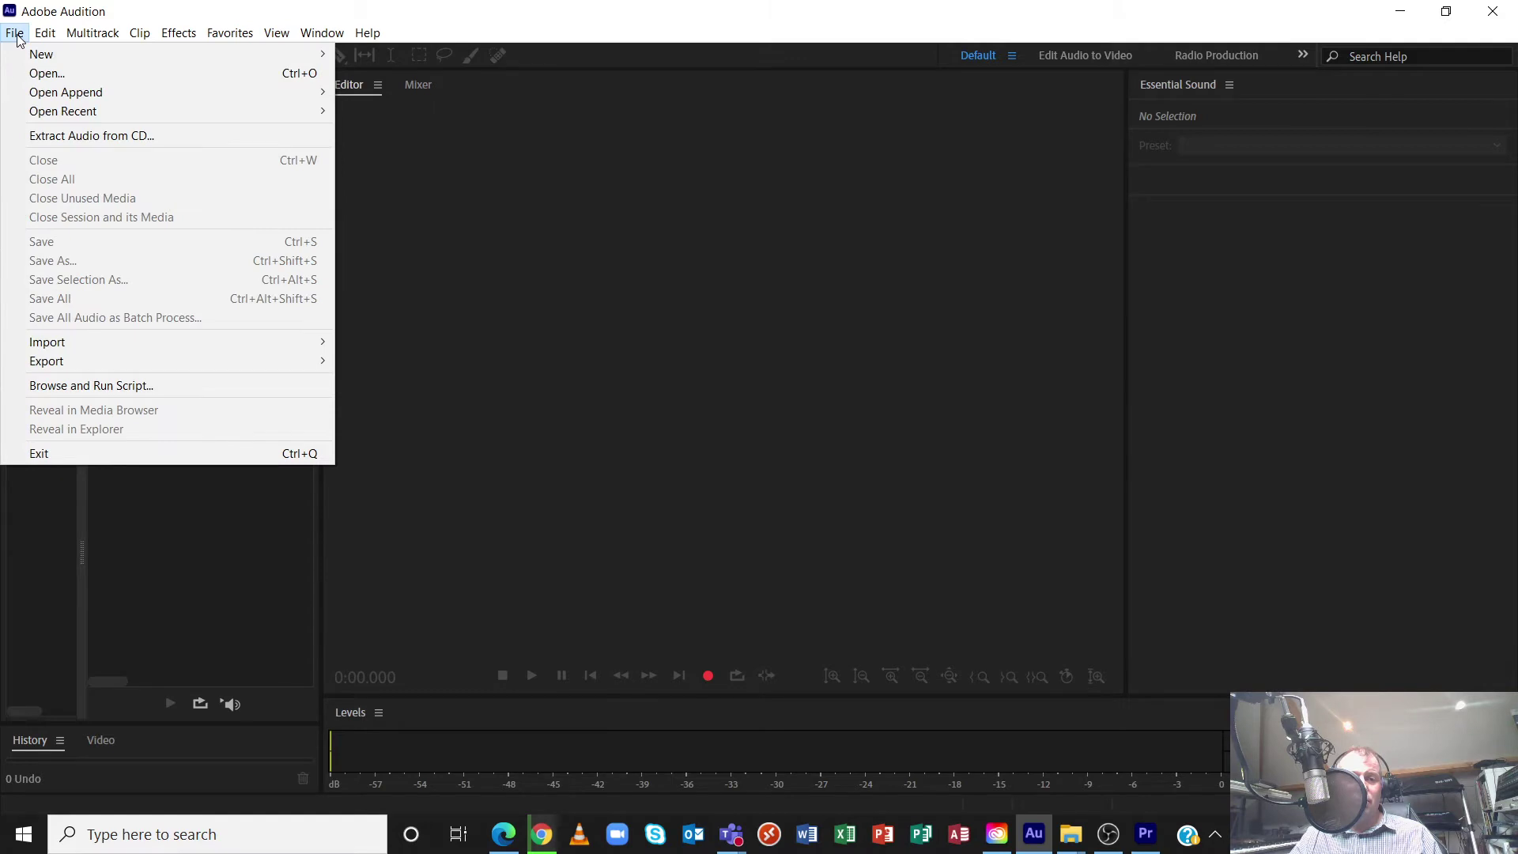
{"action": "mouse_move", "coordinate": [119, 350]}
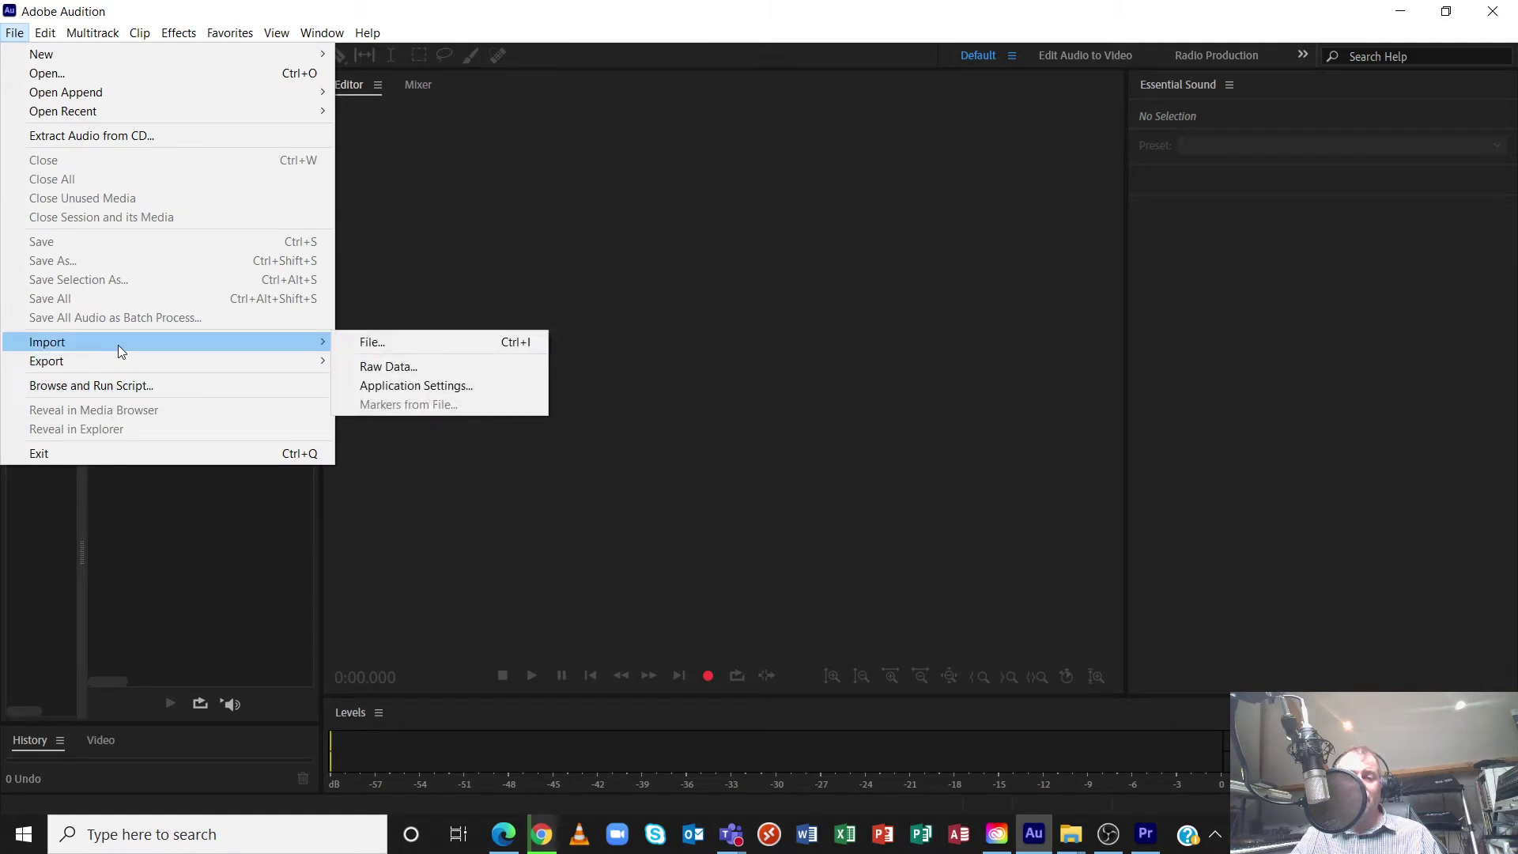
{"action": "left_click", "coordinate": [643, 253]}
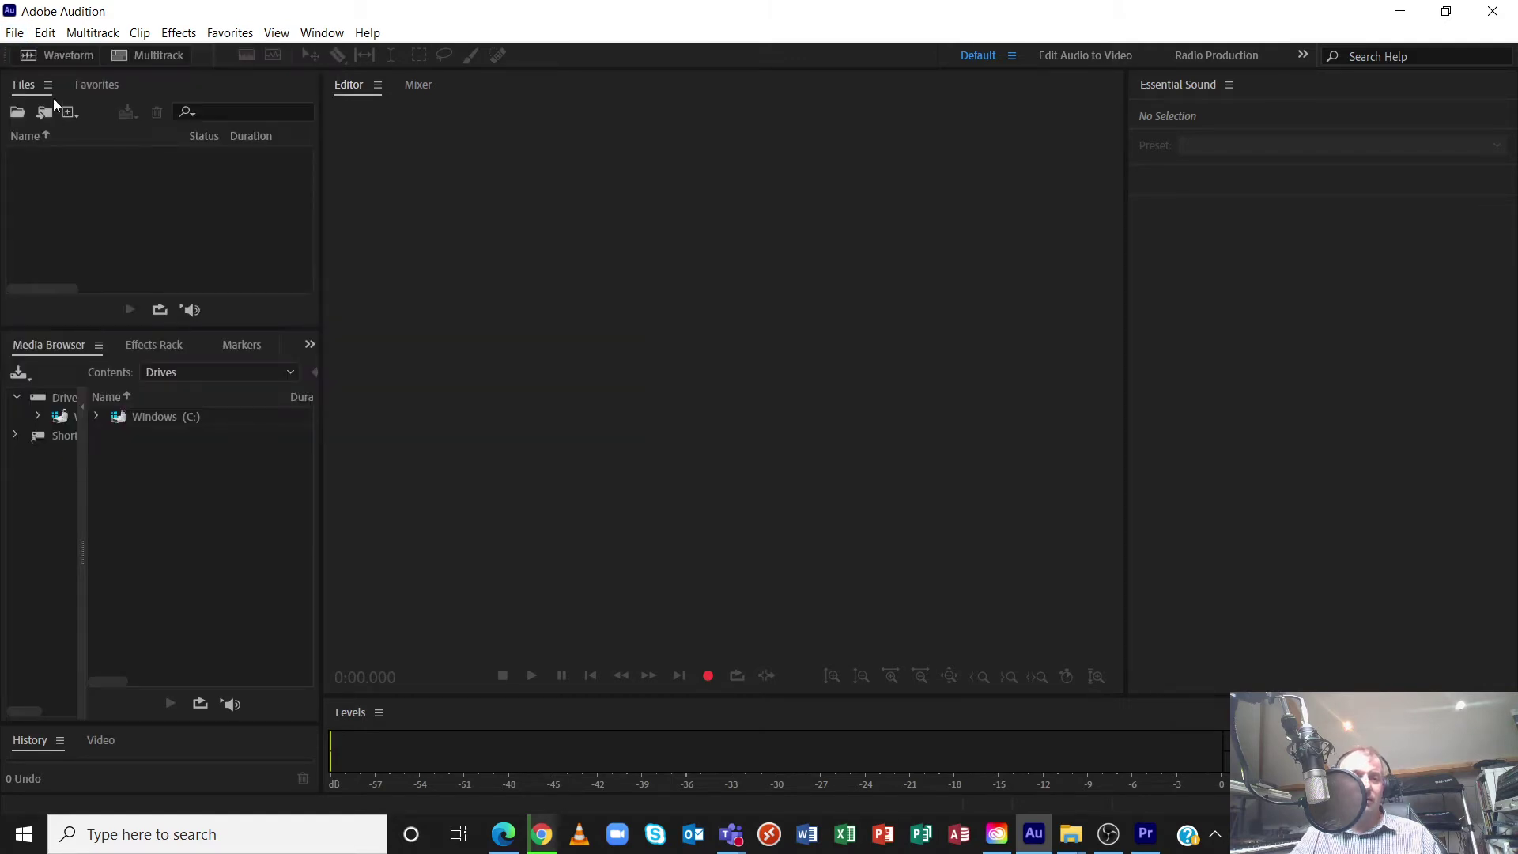
{"action": "left_click", "coordinate": [14, 33]}
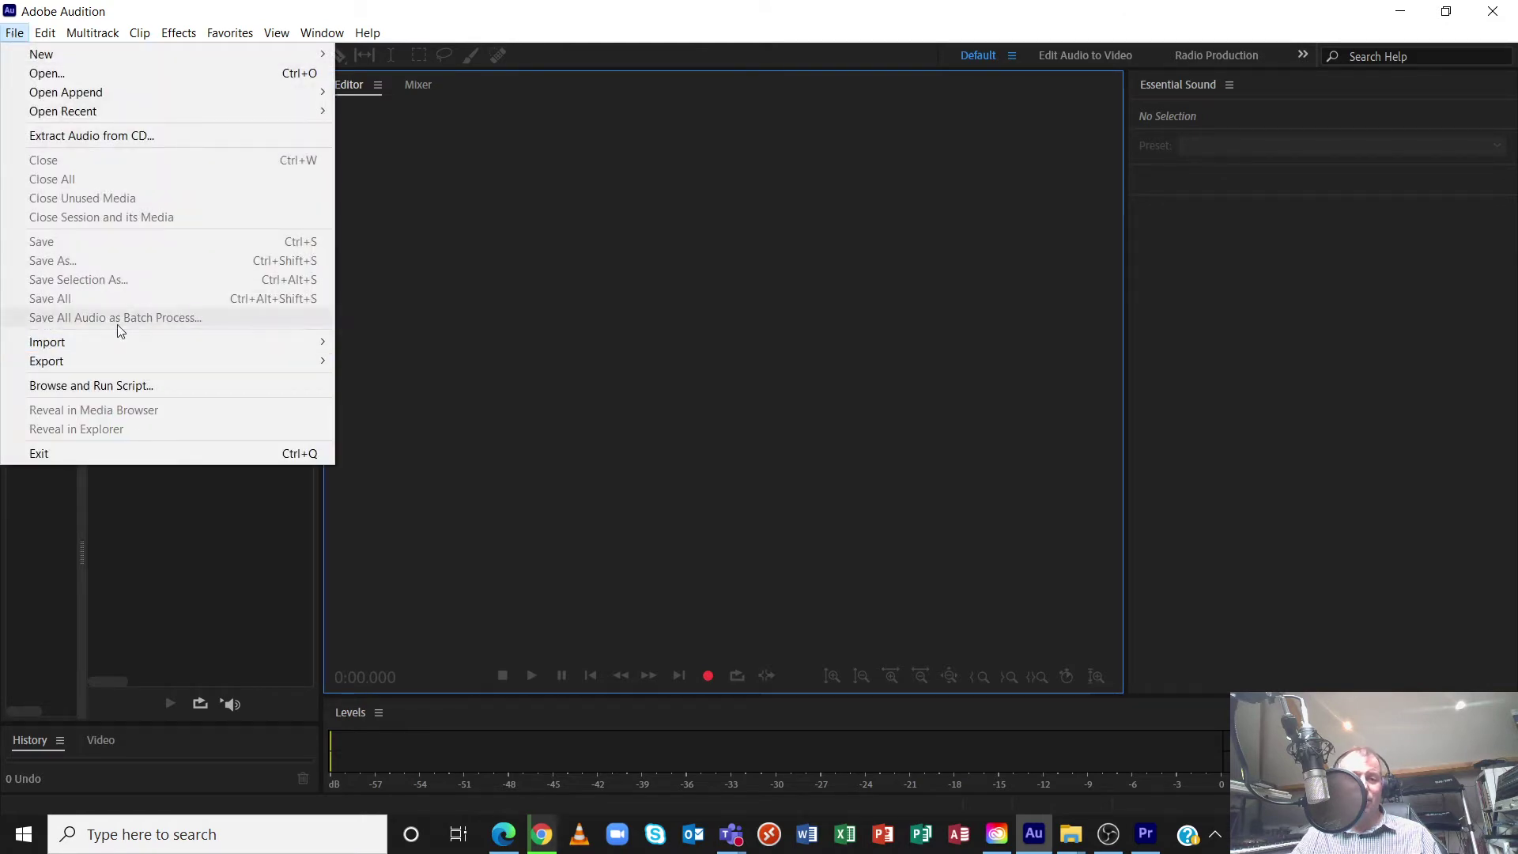
{"action": "mouse_move", "coordinate": [120, 343]}
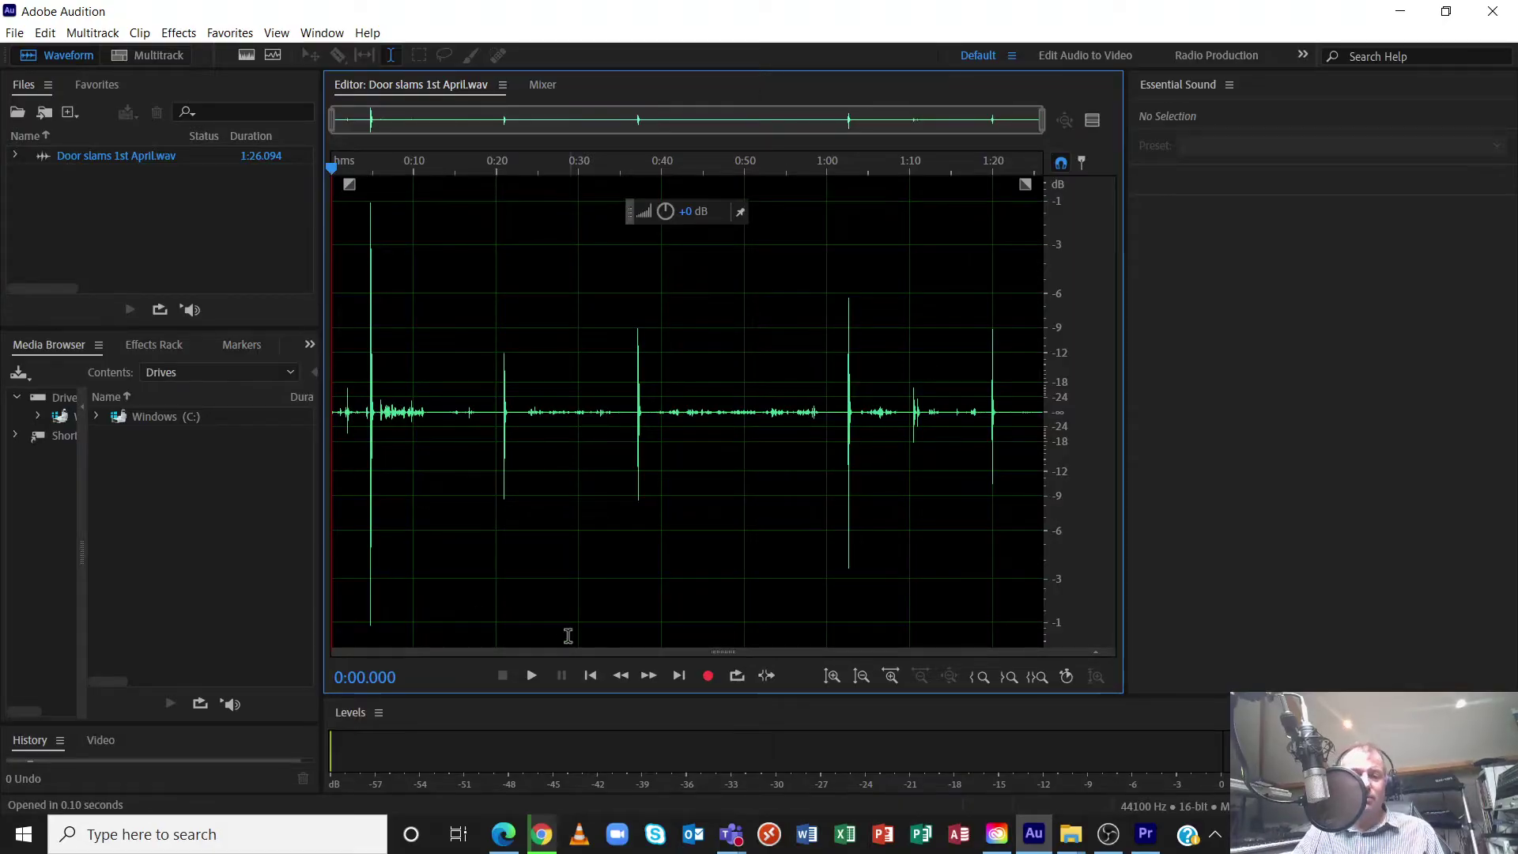
Step: Zoom into the recording and play the first door slams one by one
{"action": "left_click_drag", "start_coordinate": [1039, 124], "coordinate": [419, 124]}
{"action": "left_click", "coordinate": [592, 371]}
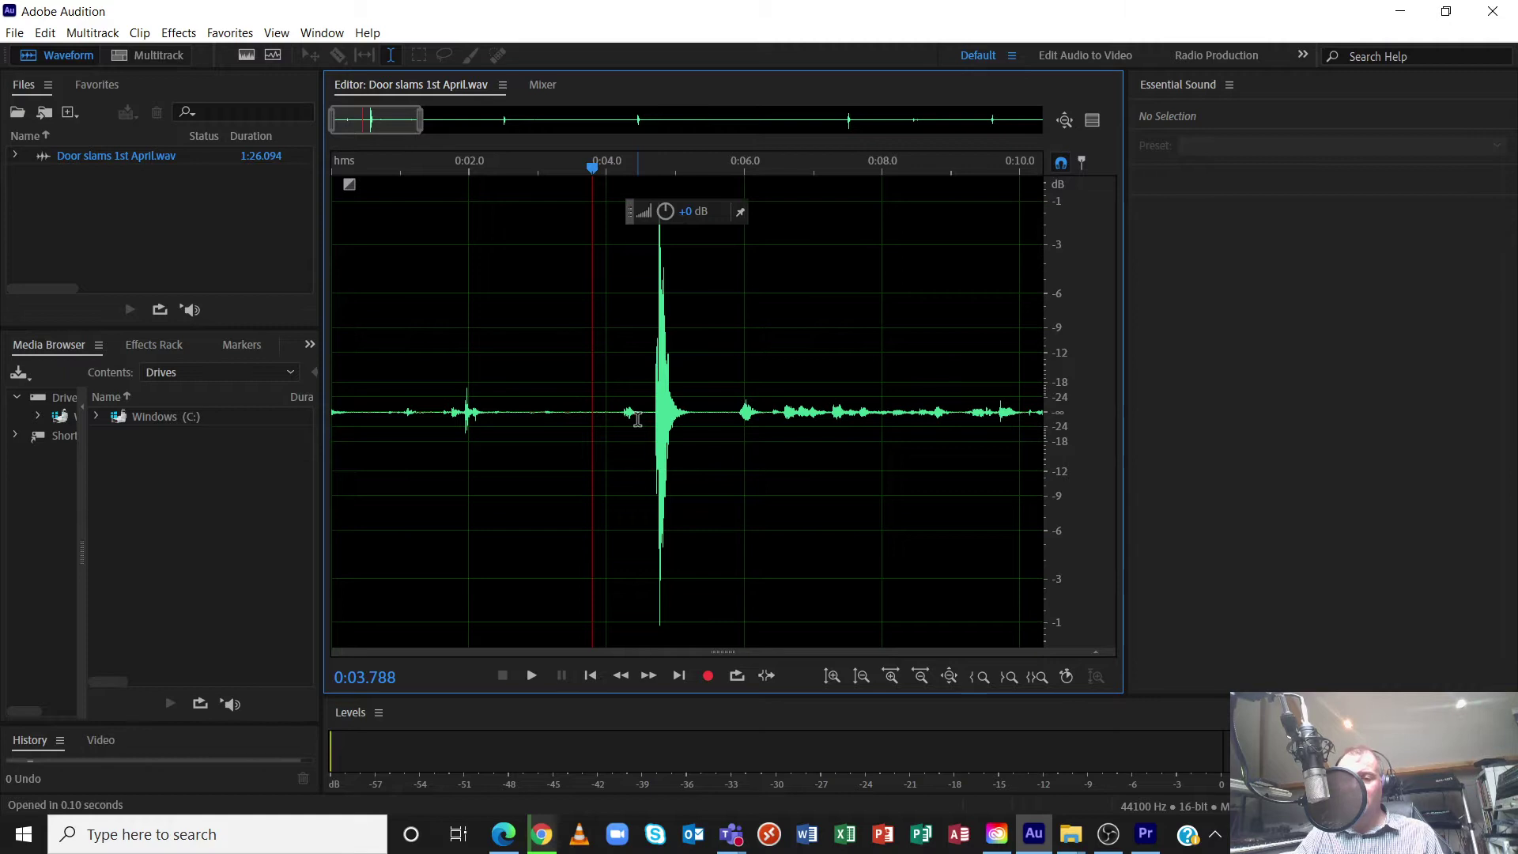
{"action": "key", "text": "space"}
{"action": "key", "text": "space"}
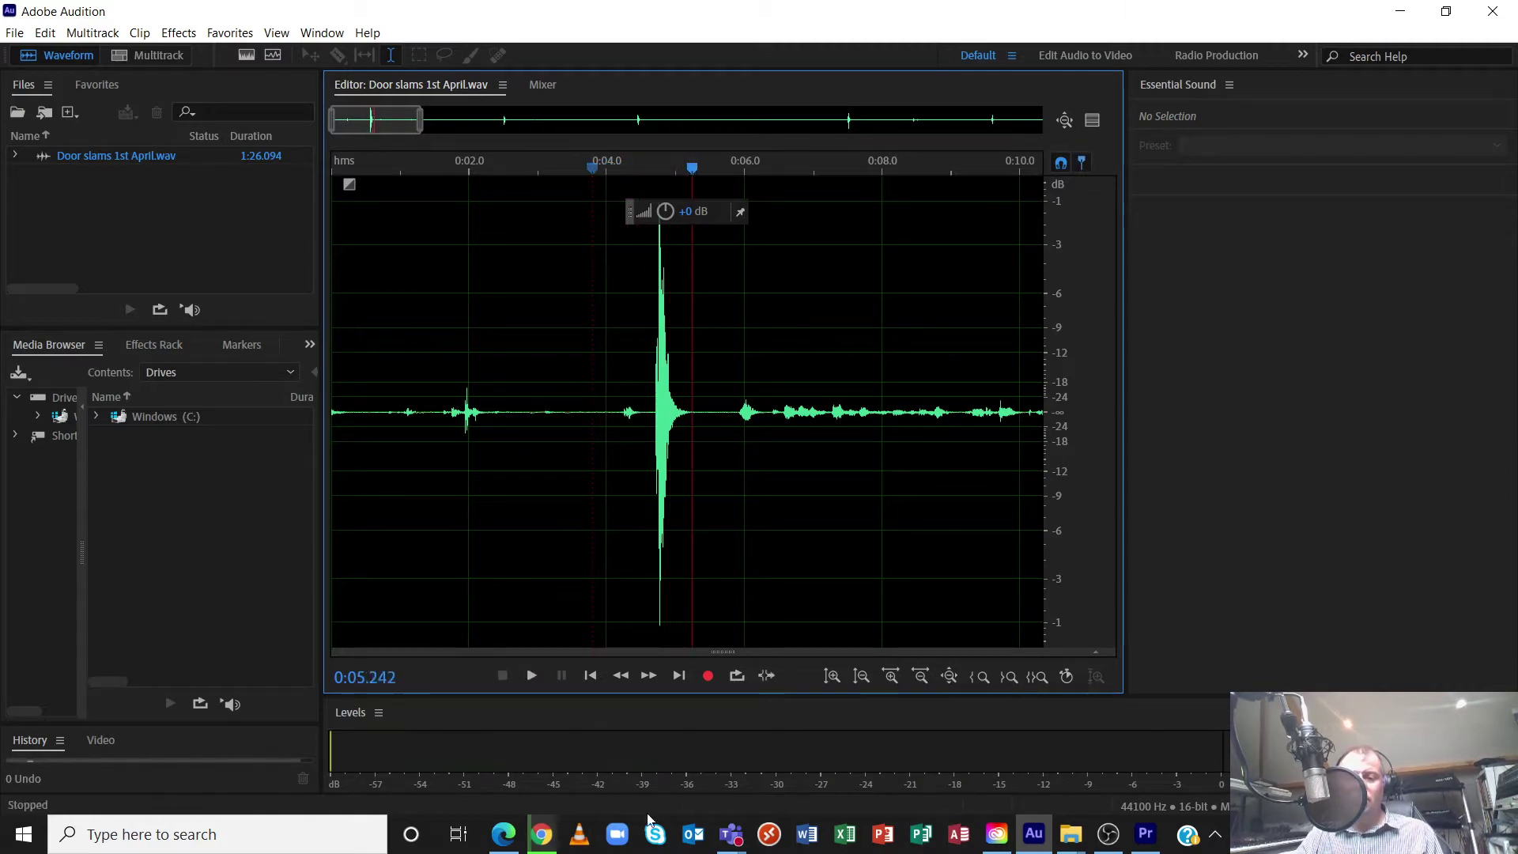
{"action": "left_click_drag", "start_coordinate": [396, 118], "coordinate": [851, 127]}
{"action": "left_click", "coordinate": [673, 428]}
{"action": "key", "text": "space"}
Step: Play the slam near 1:02 and the last slam to compare them
{"action": "key", "text": "space"}
{"action": "left_click", "coordinate": [756, 431]}
{"action": "key", "text": "space"}
{"action": "key", "text": "space"}
{"action": "left_click", "coordinate": [611, 447]}
{"action": "key", "text": "space"}
{"action": "key", "text": "space"}
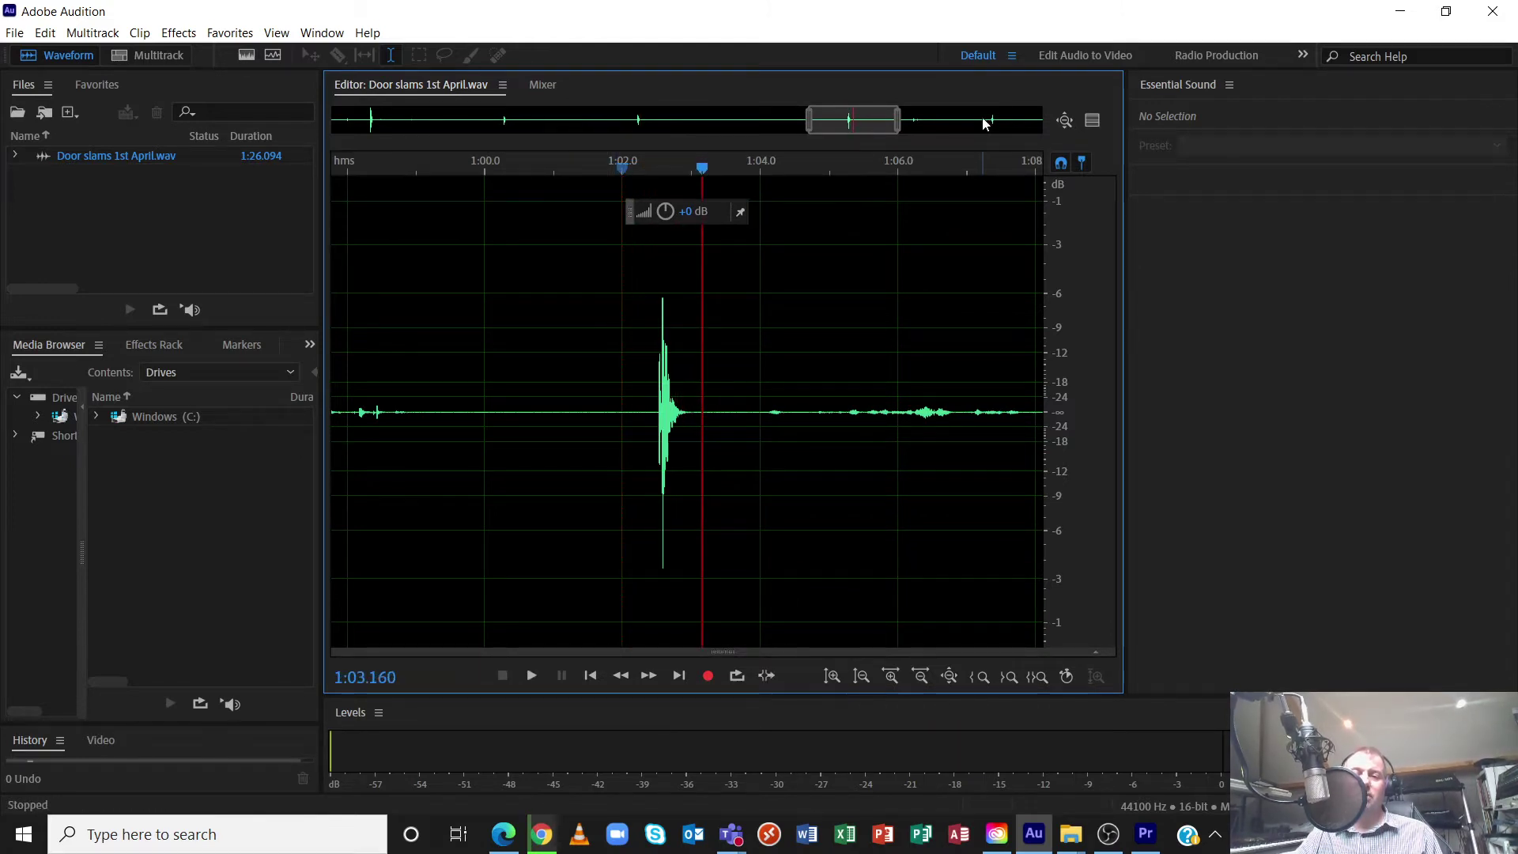
{"action": "left_click_drag", "start_coordinate": [873, 125], "coordinate": [1012, 122]}
{"action": "left_click", "coordinate": [666, 449]}
{"action": "key", "text": "space"}
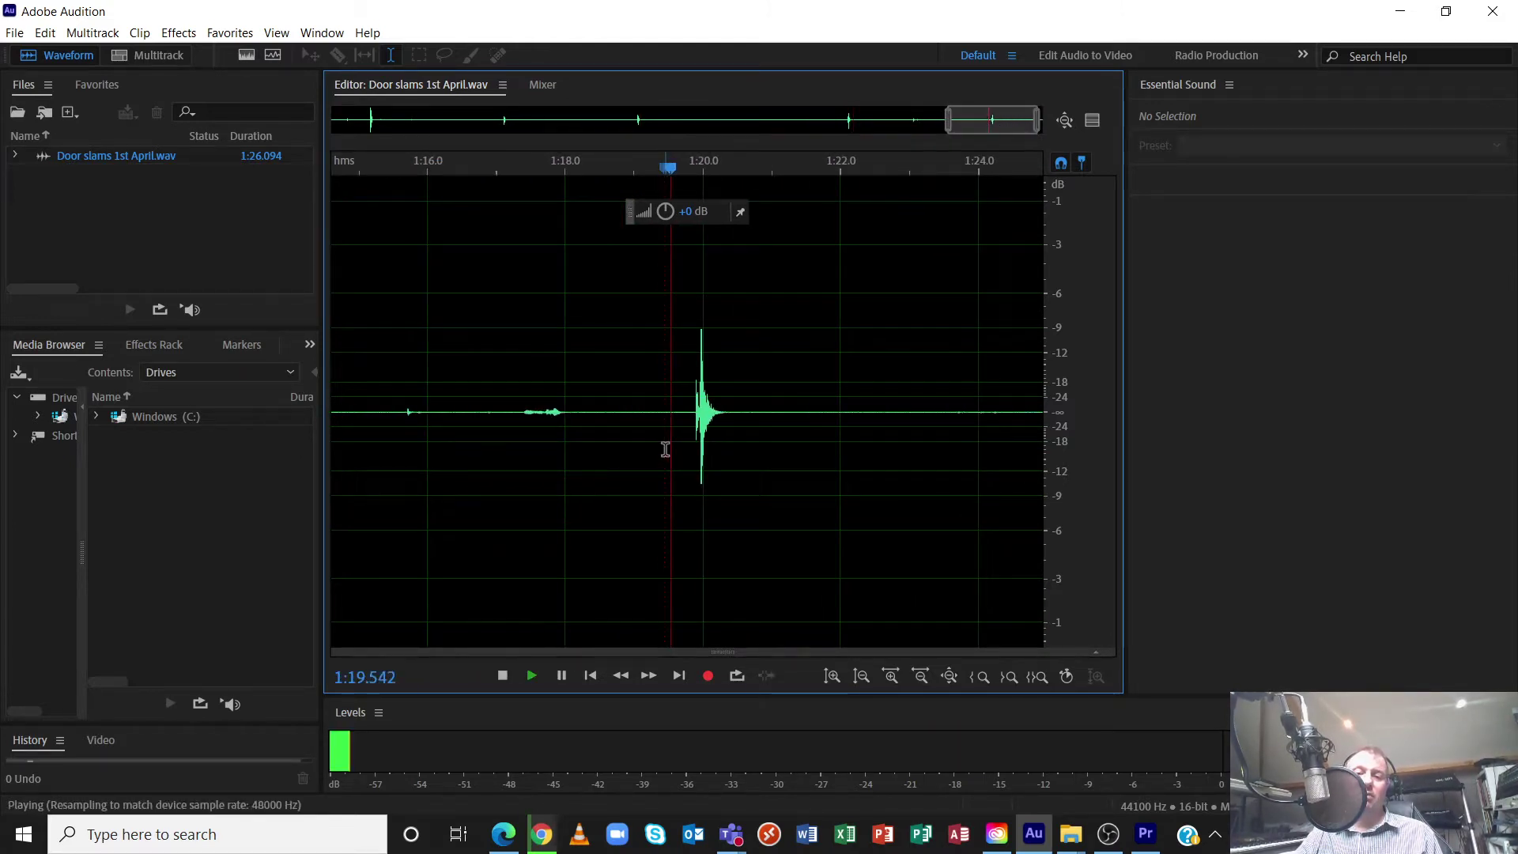
{"action": "key", "text": "space"}
{"action": "left_click_drag", "start_coordinate": [993, 124], "coordinate": [850, 182]}
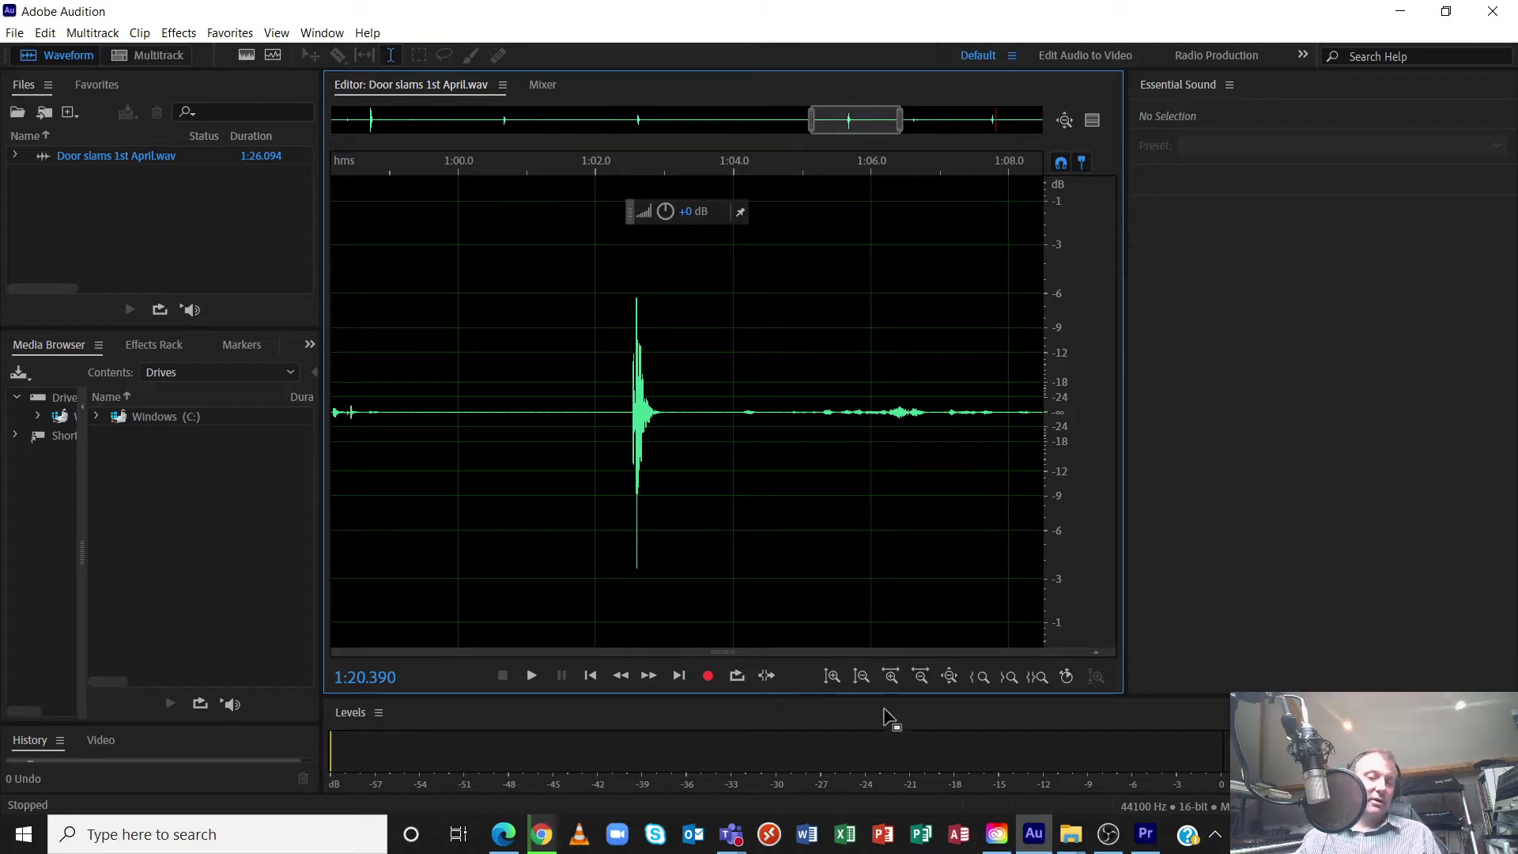
Step: Check quiet detail with a taller waveform, then put the playhead at 1:03.413 after the chosen slam
{"action": "left_click", "coordinate": [837, 674]}
{"action": "left_click", "coordinate": [836, 674]}
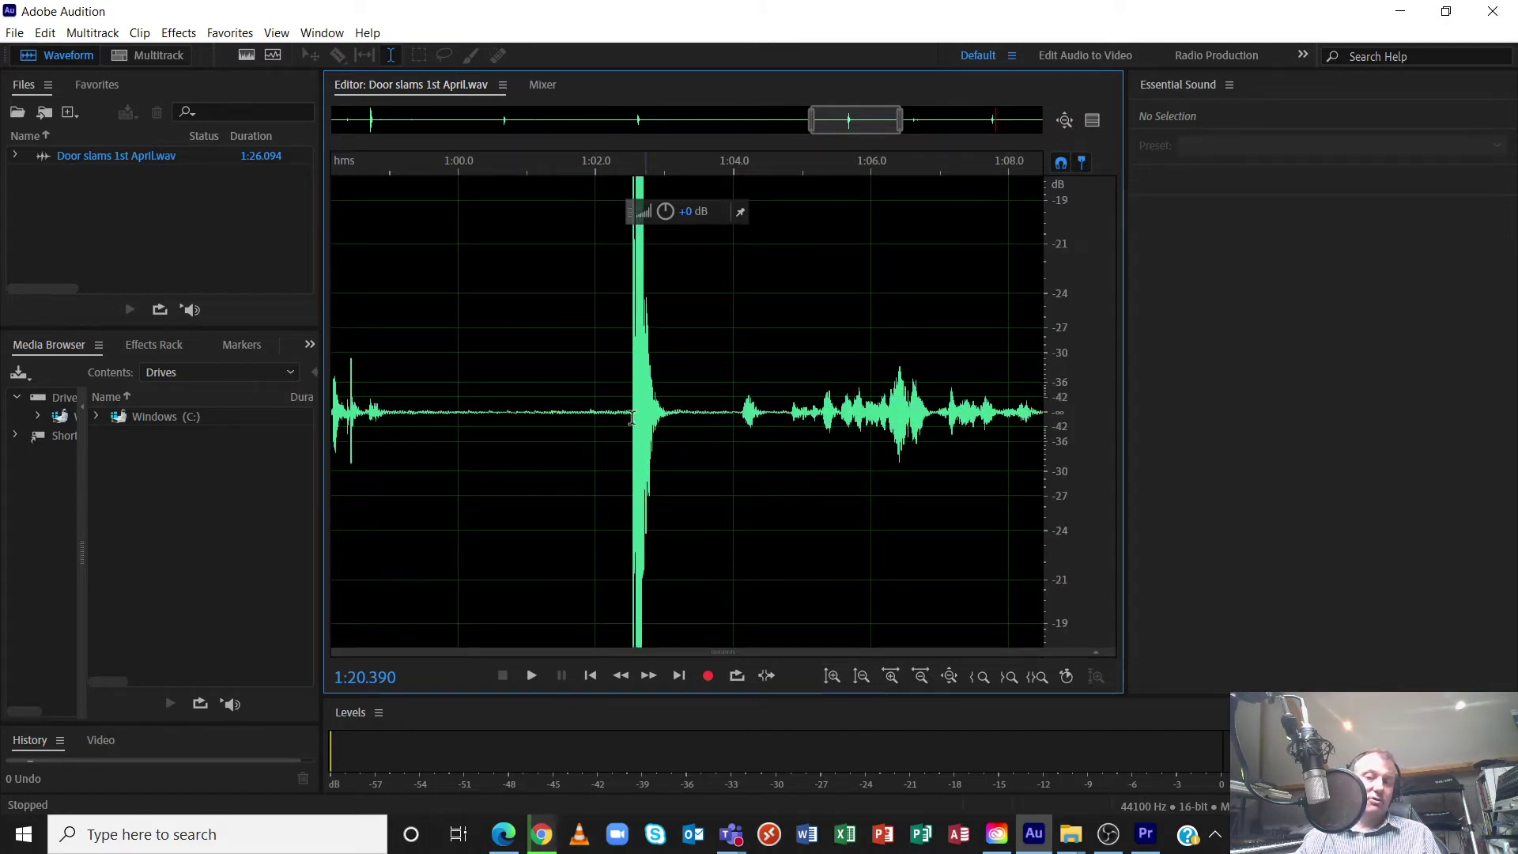
{"action": "left_click", "coordinate": [862, 678]}
{"action": "left_click", "coordinate": [862, 678]}
{"action": "left_click", "coordinate": [862, 677]}
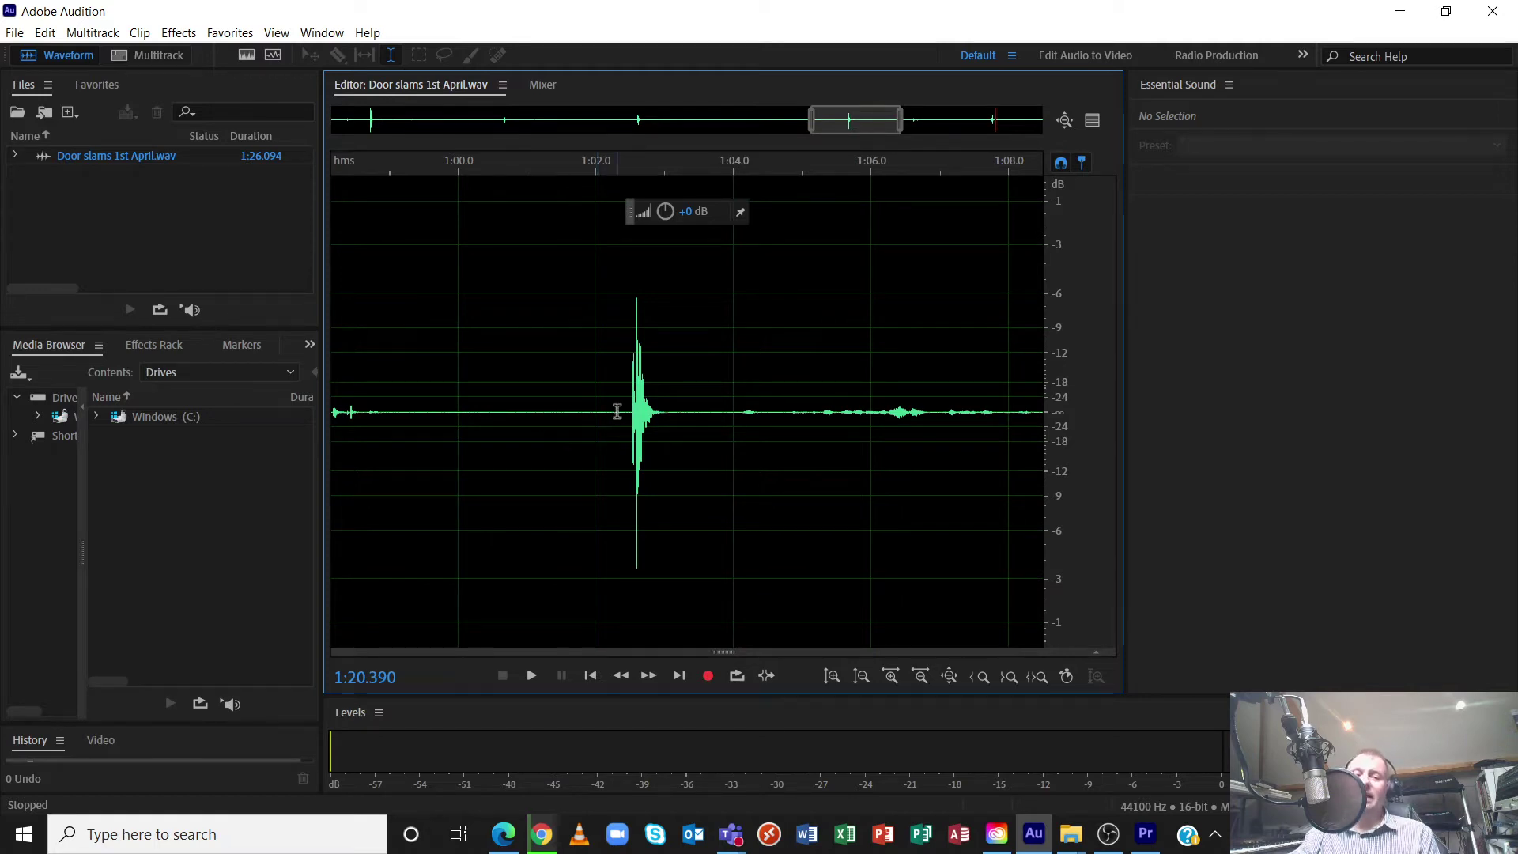
{"action": "left_click", "coordinate": [693, 414]}
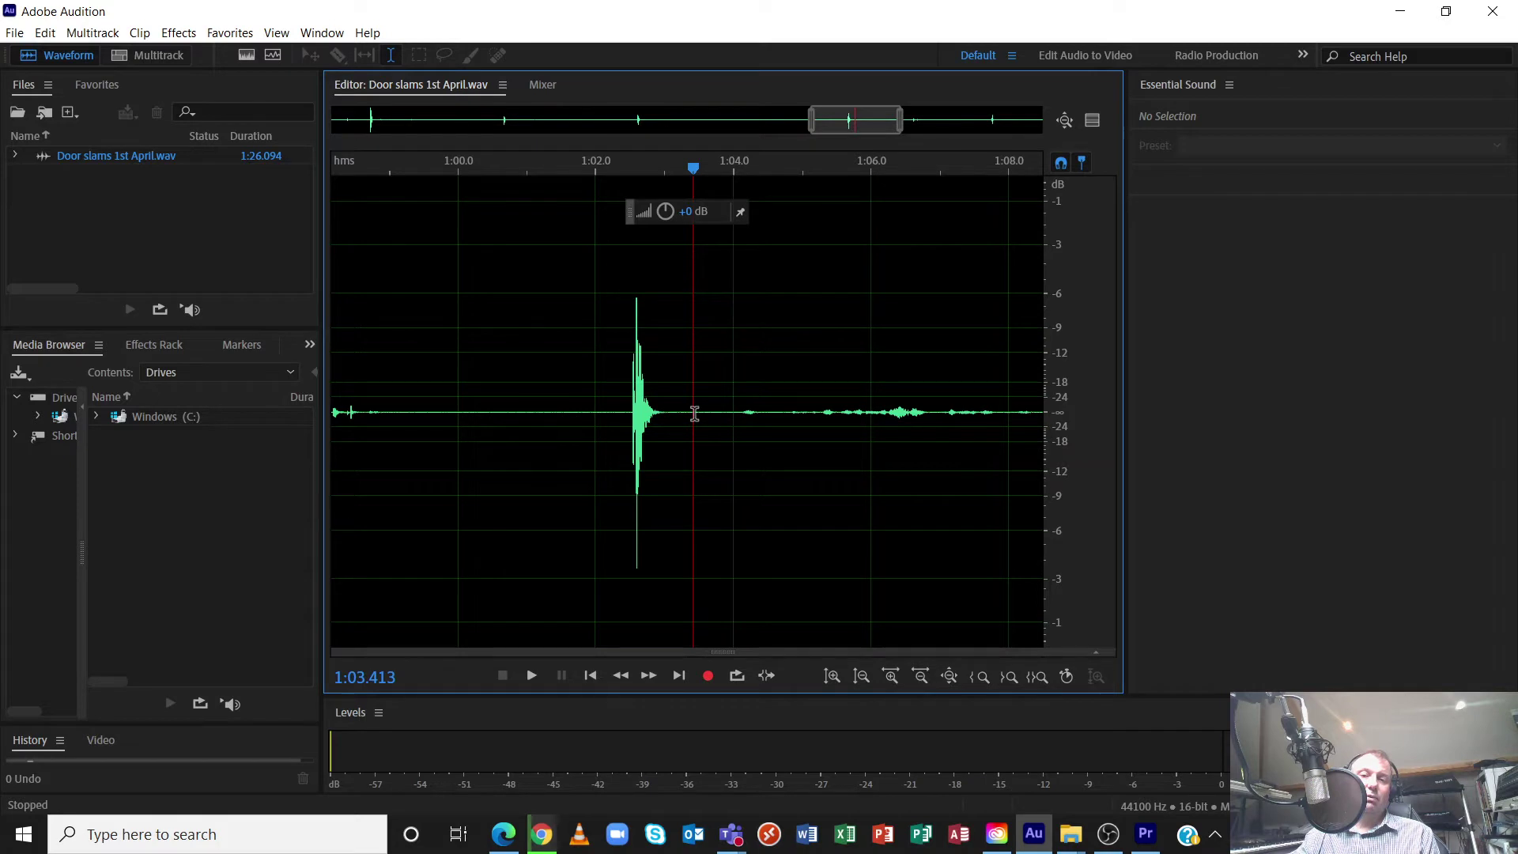
Step: Delete the audio after 1:03.413 and before the slam, leaving a 1.379-second clip, then play it
{"action": "left_click_drag", "start_coordinate": [694, 414], "coordinate": [1516, 418]}
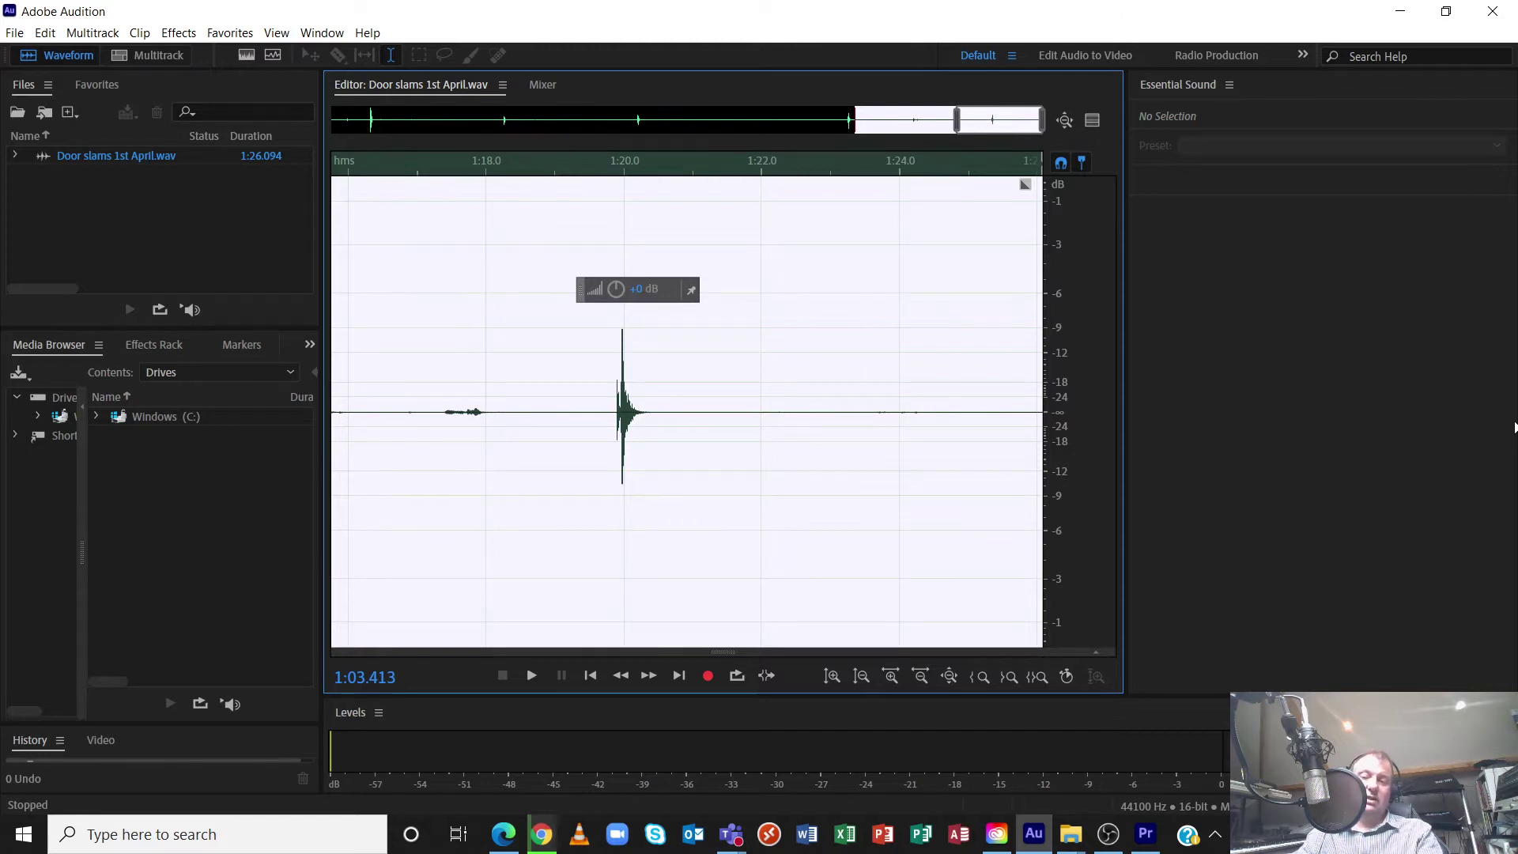
{"action": "key", "text": "Delete"}
{"action": "left_click_drag", "start_coordinate": [949, 416], "coordinate": [475, 415]}
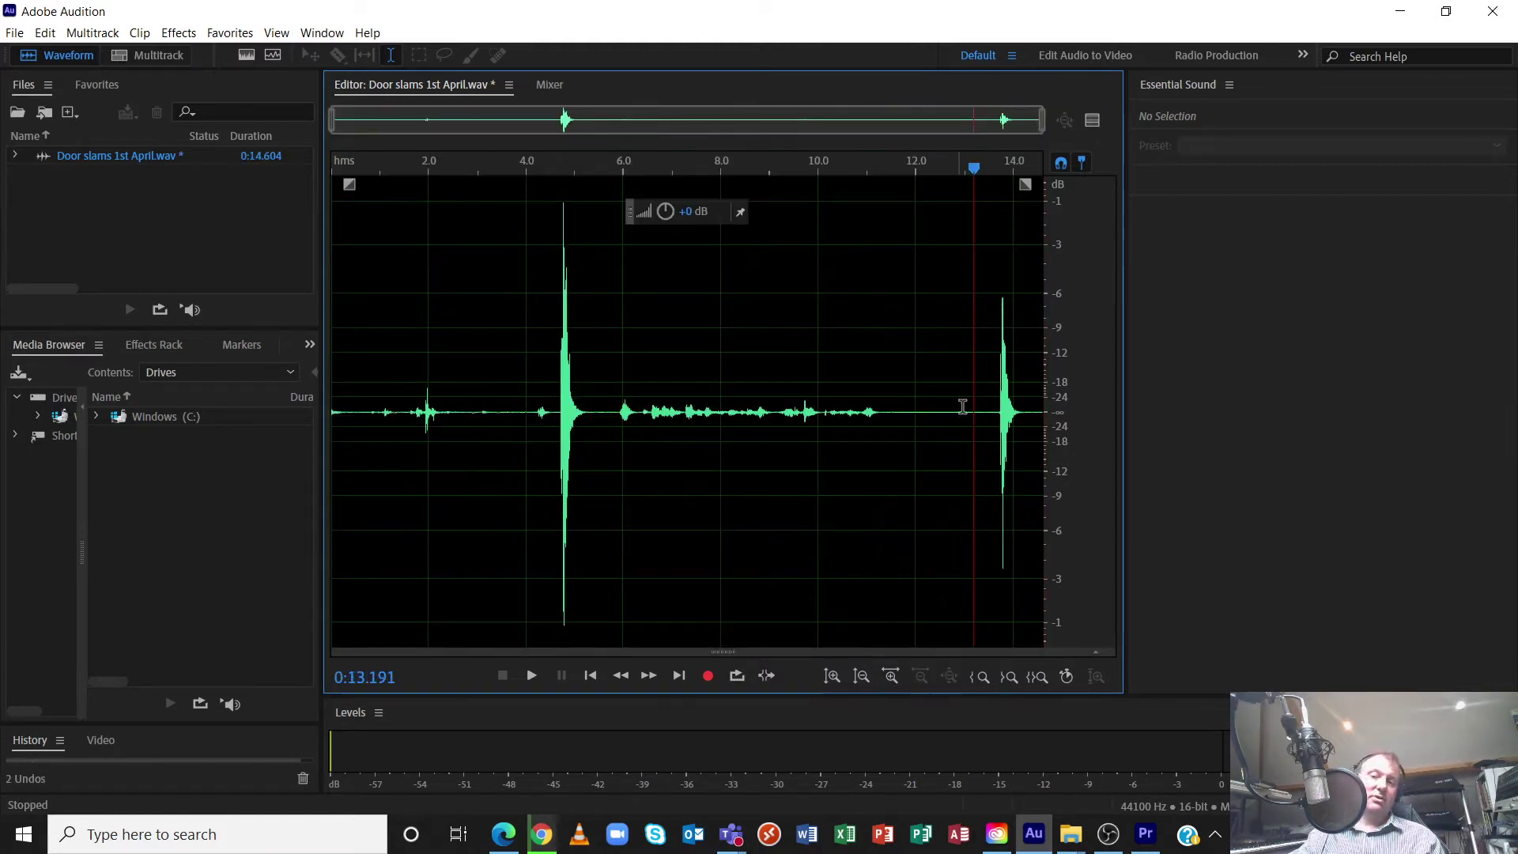
{"action": "left_click_drag", "start_coordinate": [974, 411], "coordinate": [114, 424]}
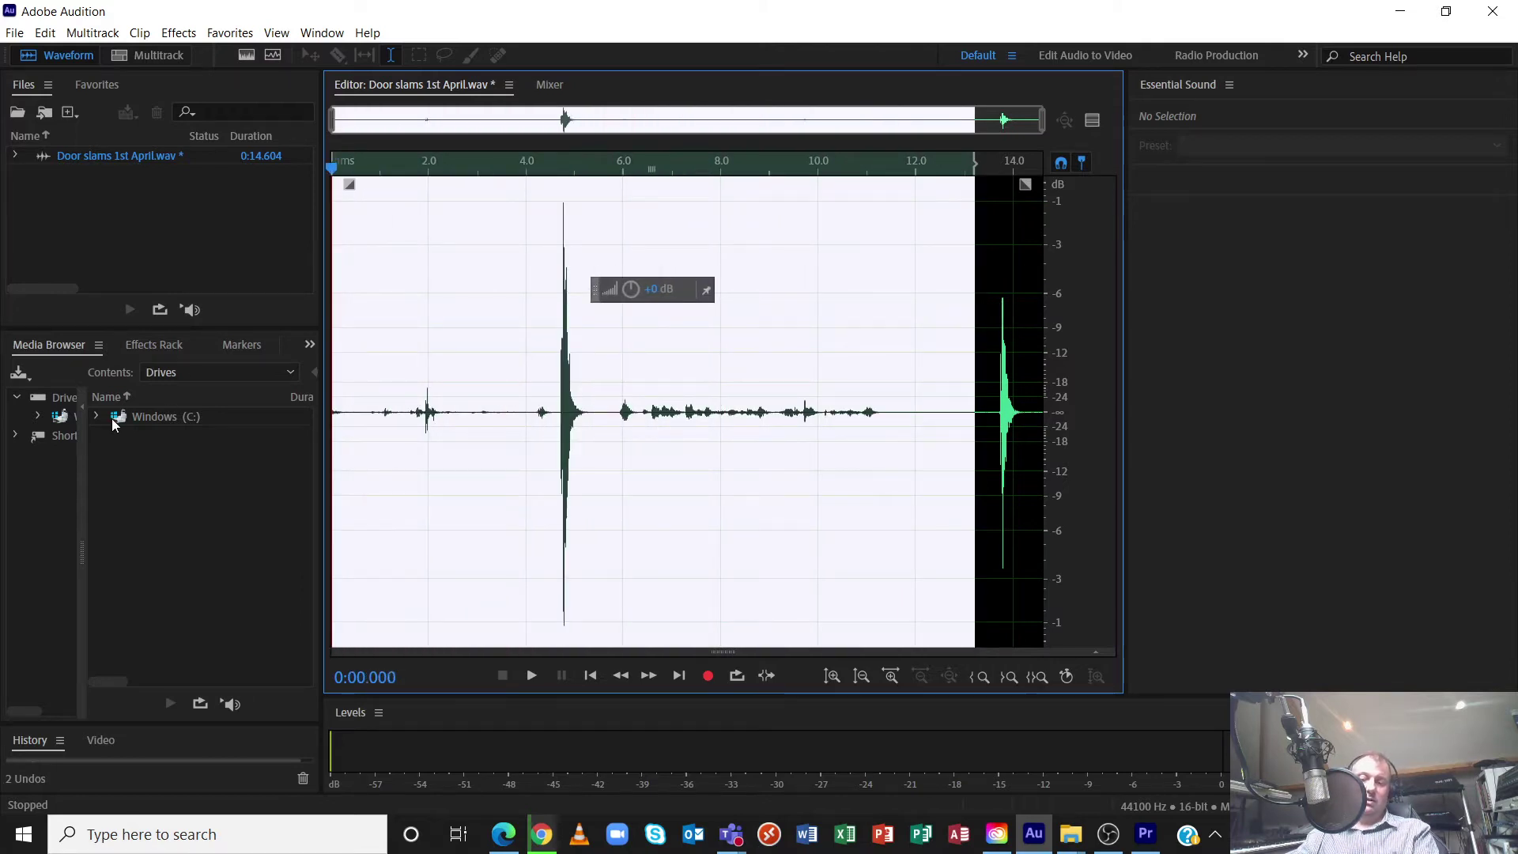
{"action": "key", "text": "Delete"}
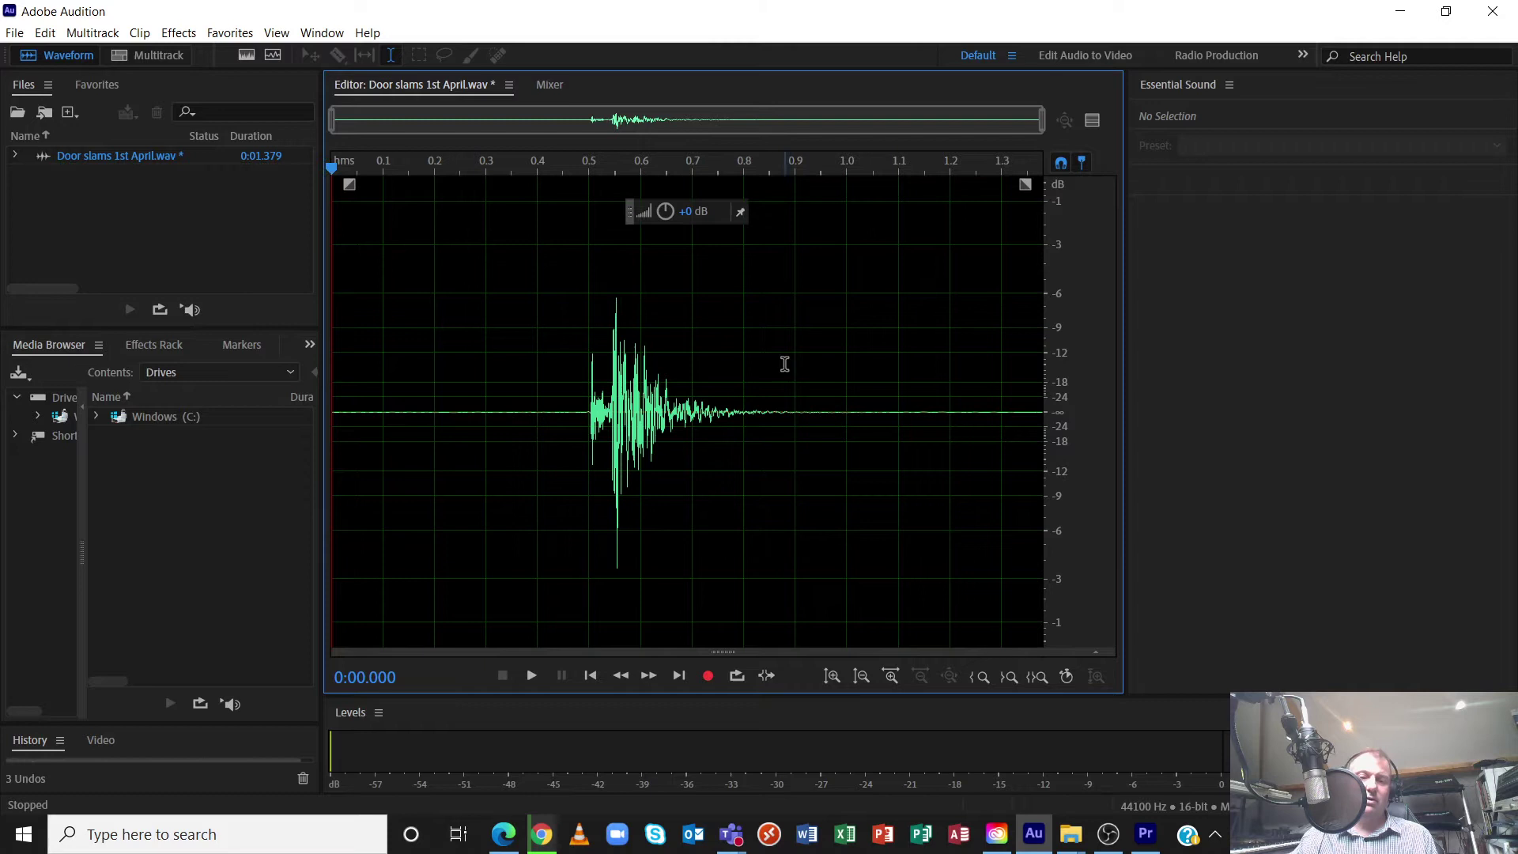
{"action": "key", "text": "space"}
{"action": "key", "text": "space"}
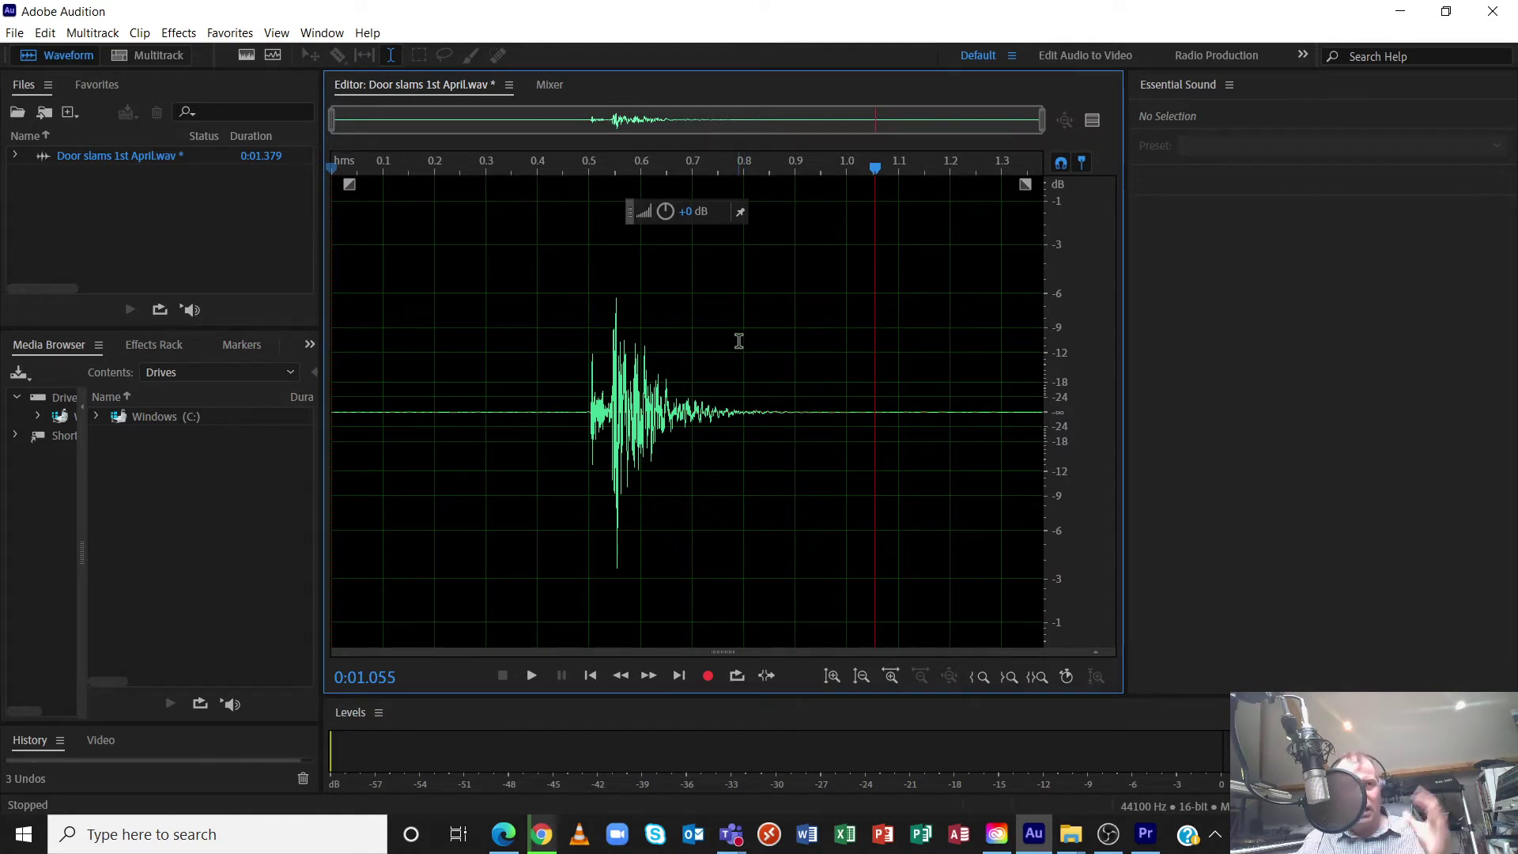
Step: Delete the lead-in silence between the file start and the slam
{"action": "mouse_move", "coordinate": [513, 442]}
{"action": "left_mouse_down"}
{"action": "mouse_move", "coordinate": [363, 439]}
{"action": "mouse_move", "coordinate": [506, 436]}
{"action": "left_mouse_up"}
{"action": "left_click", "coordinate": [517, 435]}
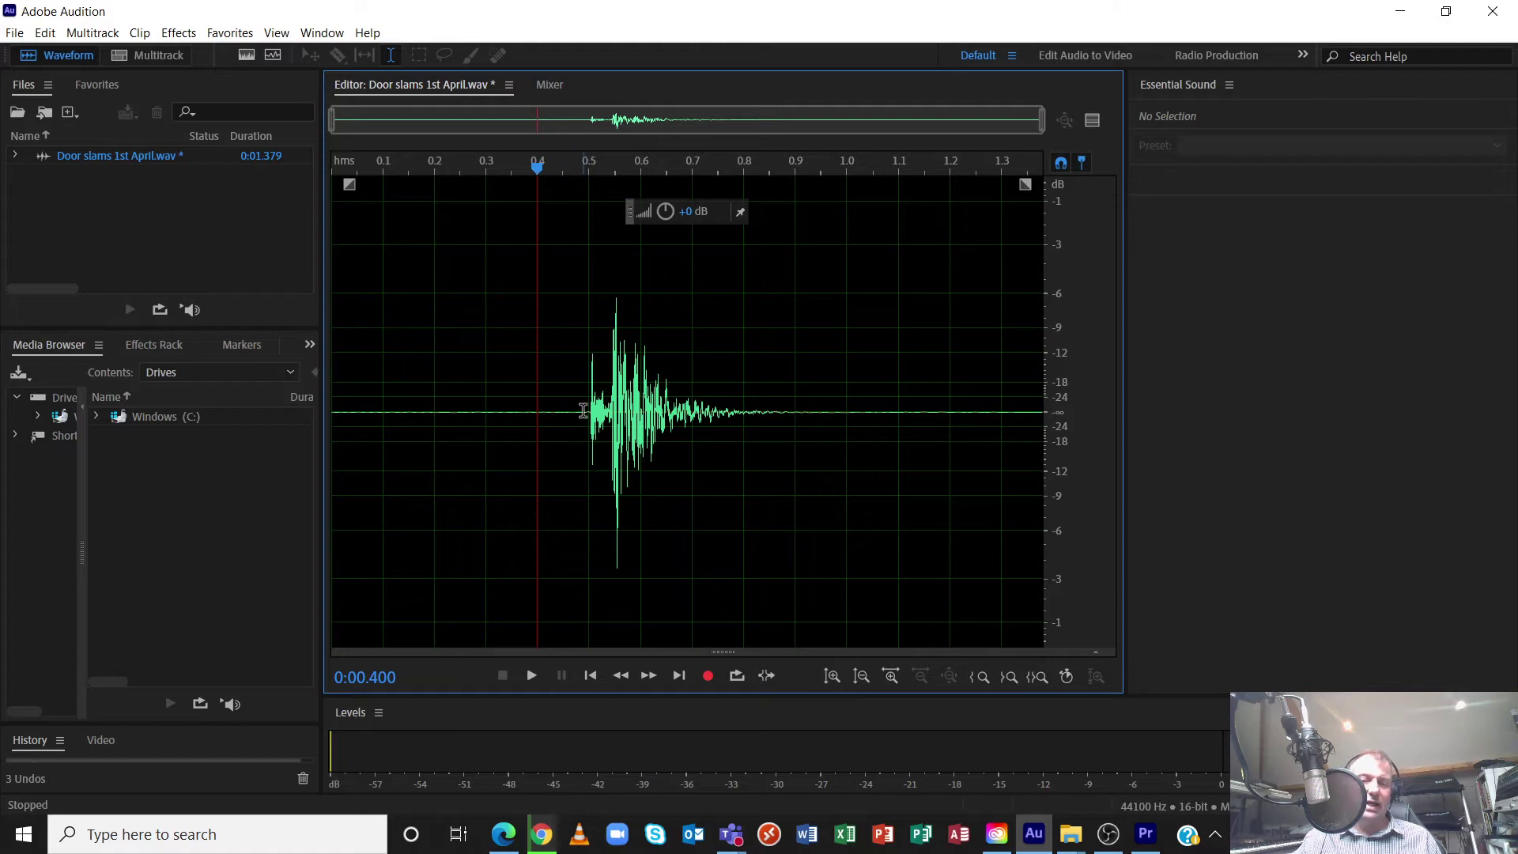
{"action": "left_click_drag", "start_coordinate": [572, 415], "coordinate": [182, 411]}
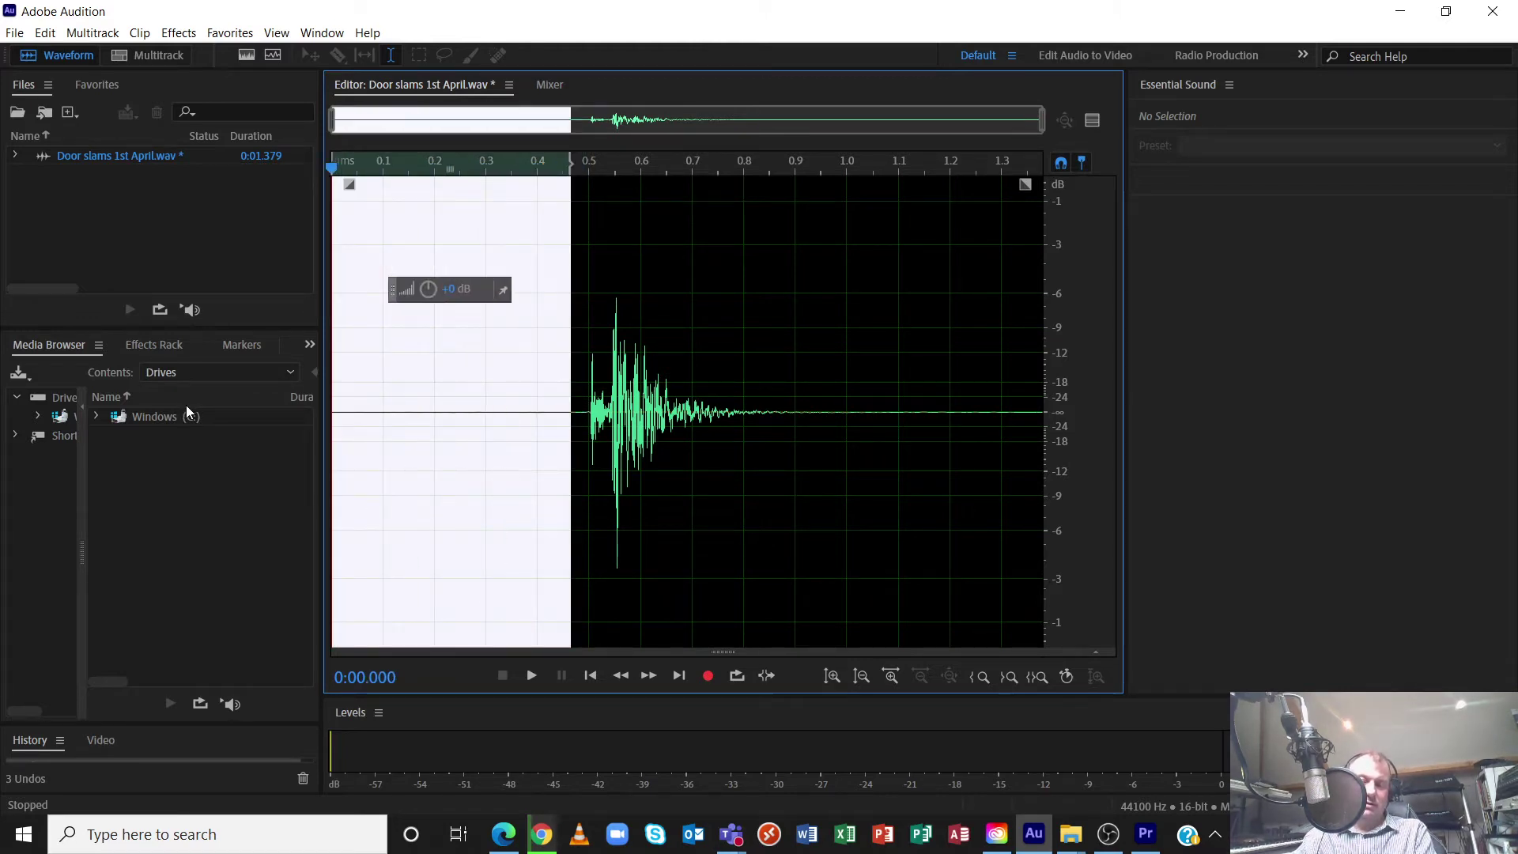
{"action": "key", "text": "Delete"}
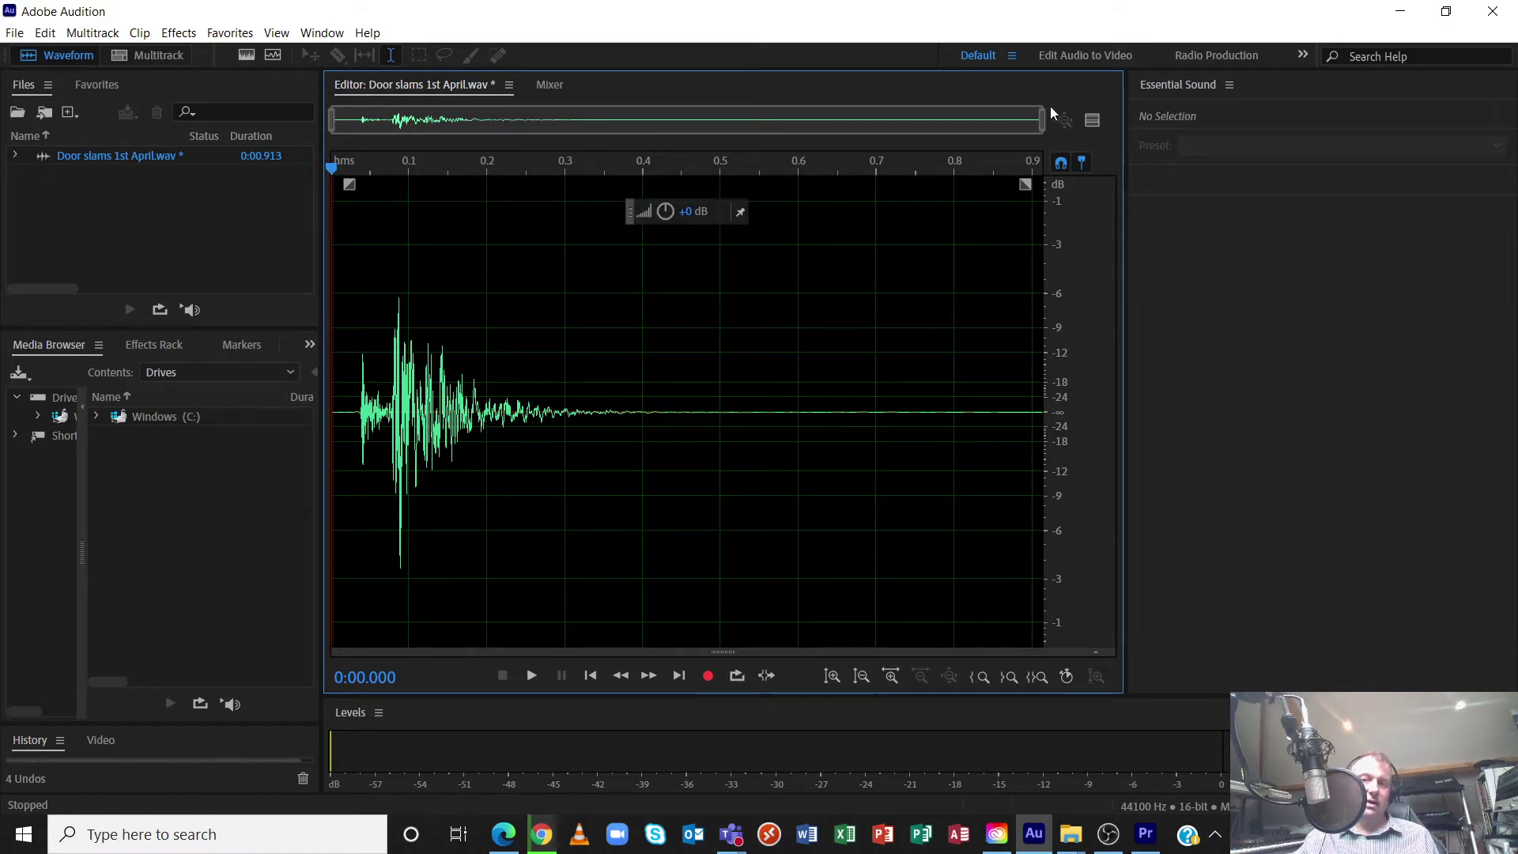
Step: Remove the remaining 0–0.028 s silence, leaving a 0.885-second file, and replay it
{"action": "left_click_drag", "start_coordinate": [1042, 121], "coordinate": [424, 120]}
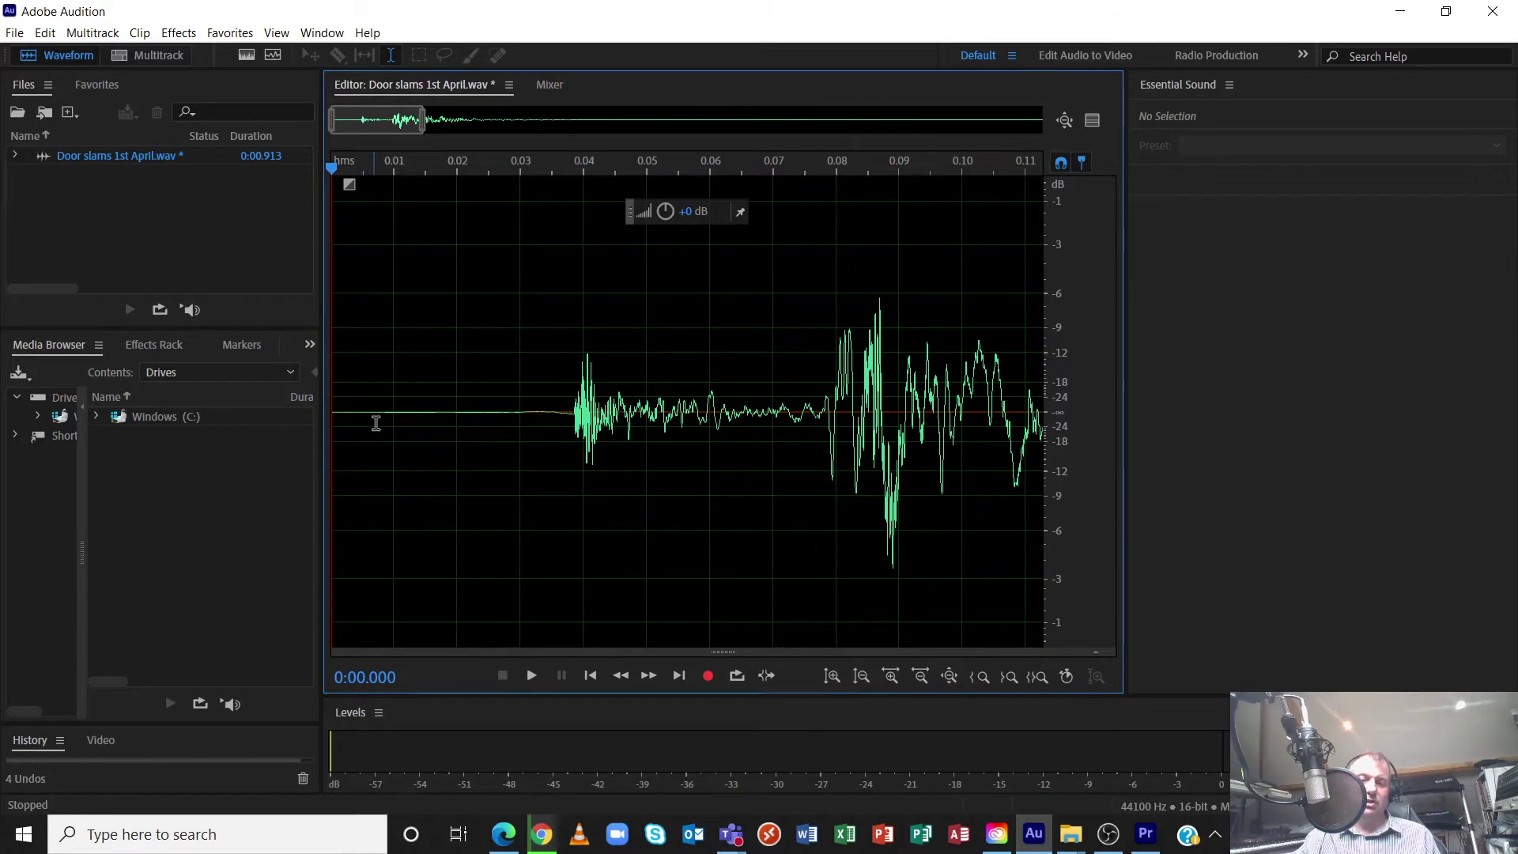
{"action": "key", "text": "space"}
{"action": "key", "text": "space"}
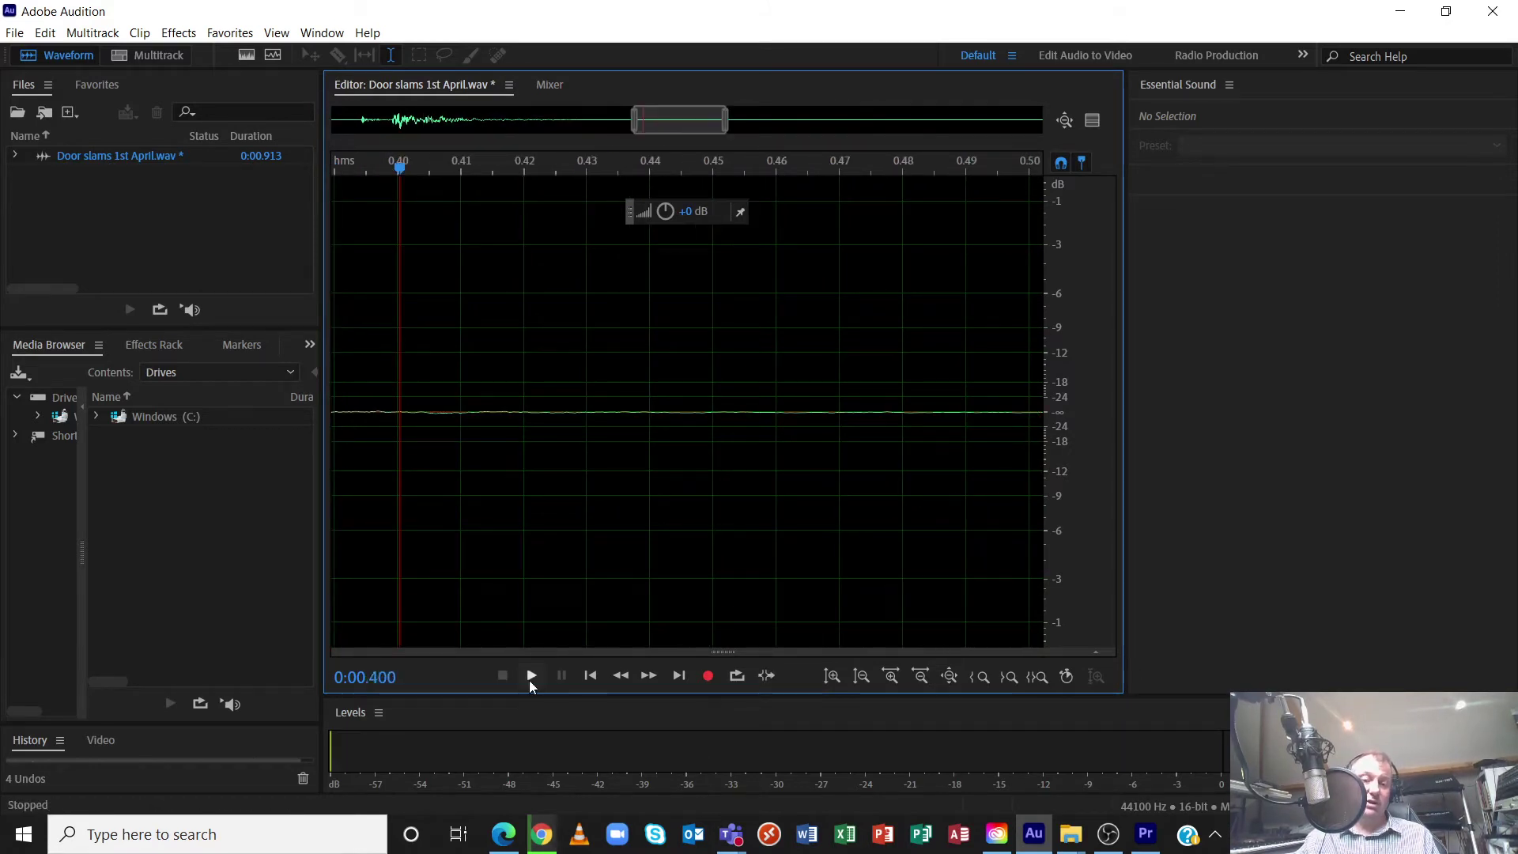
{"action": "left_click", "coordinate": [595, 680]}
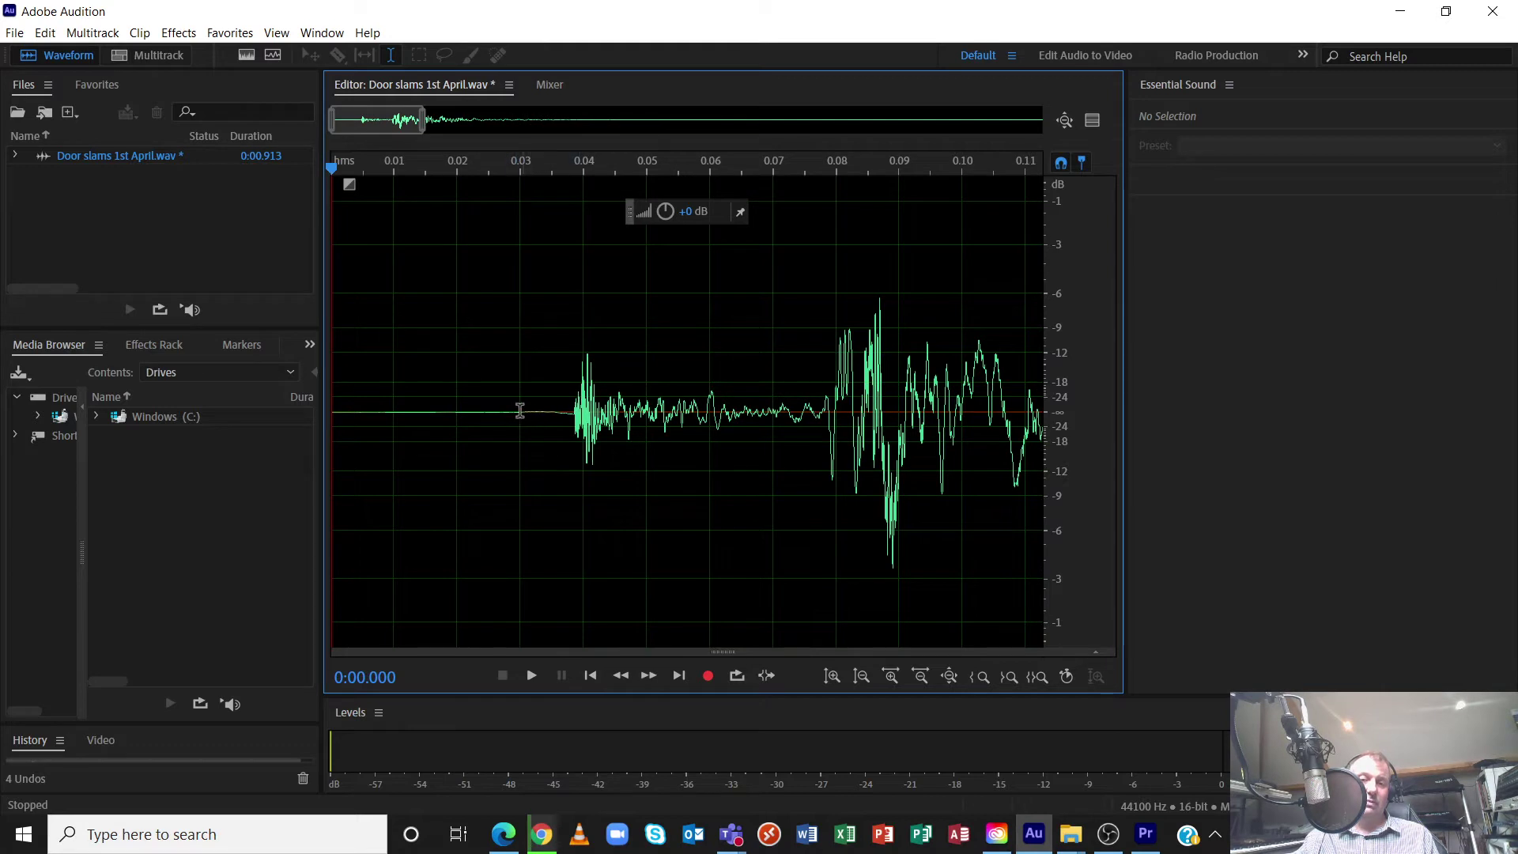
{"action": "left_click_drag", "start_coordinate": [510, 412], "coordinate": [48, 412]}
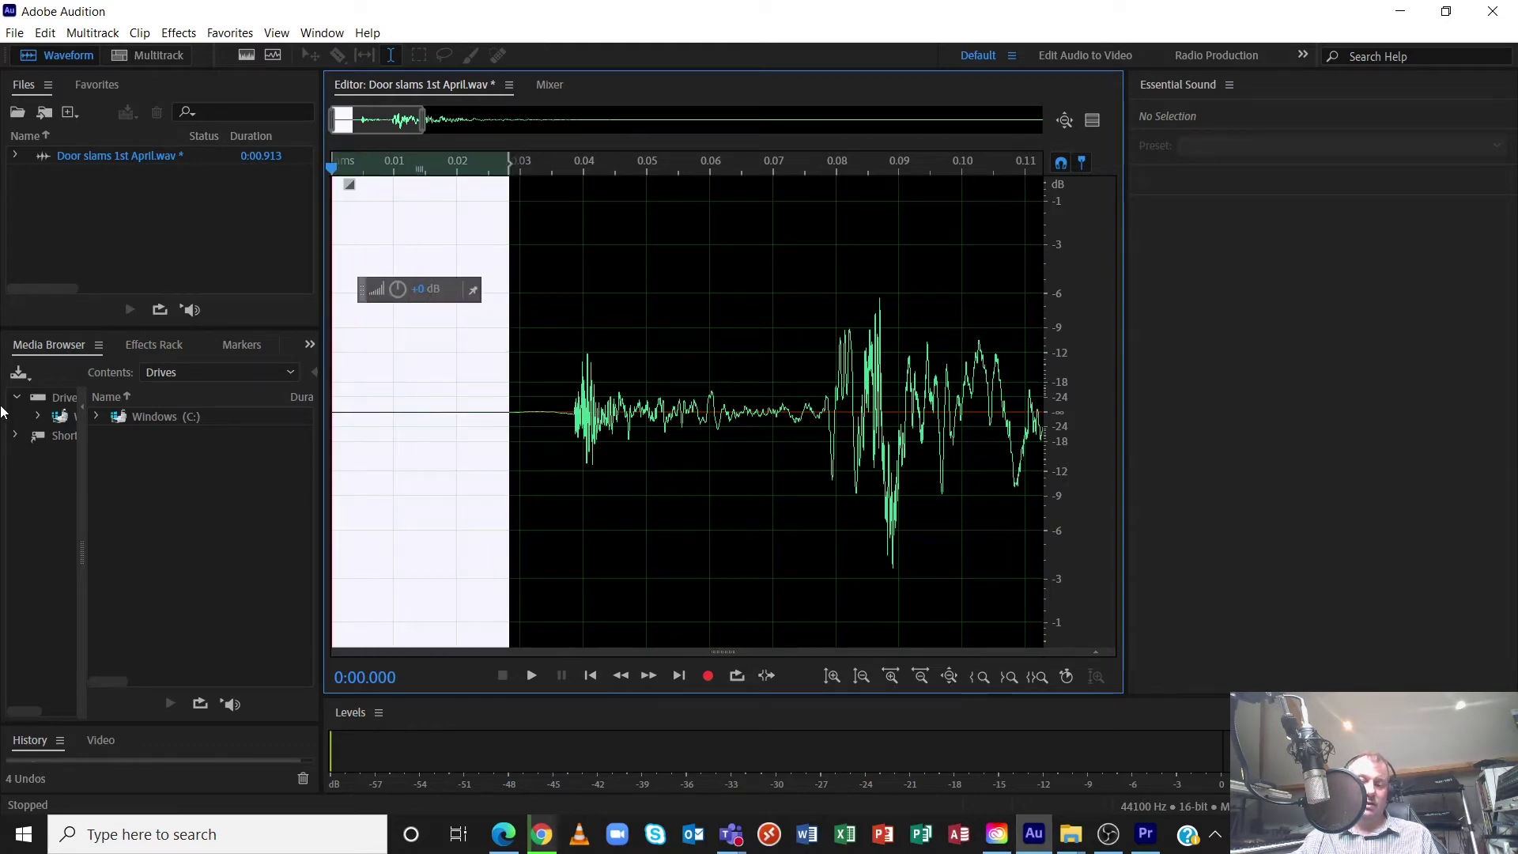
{"action": "key", "text": "Delete"}
{"action": "left_click_drag", "start_coordinate": [431, 126], "coordinate": [1064, 150]}
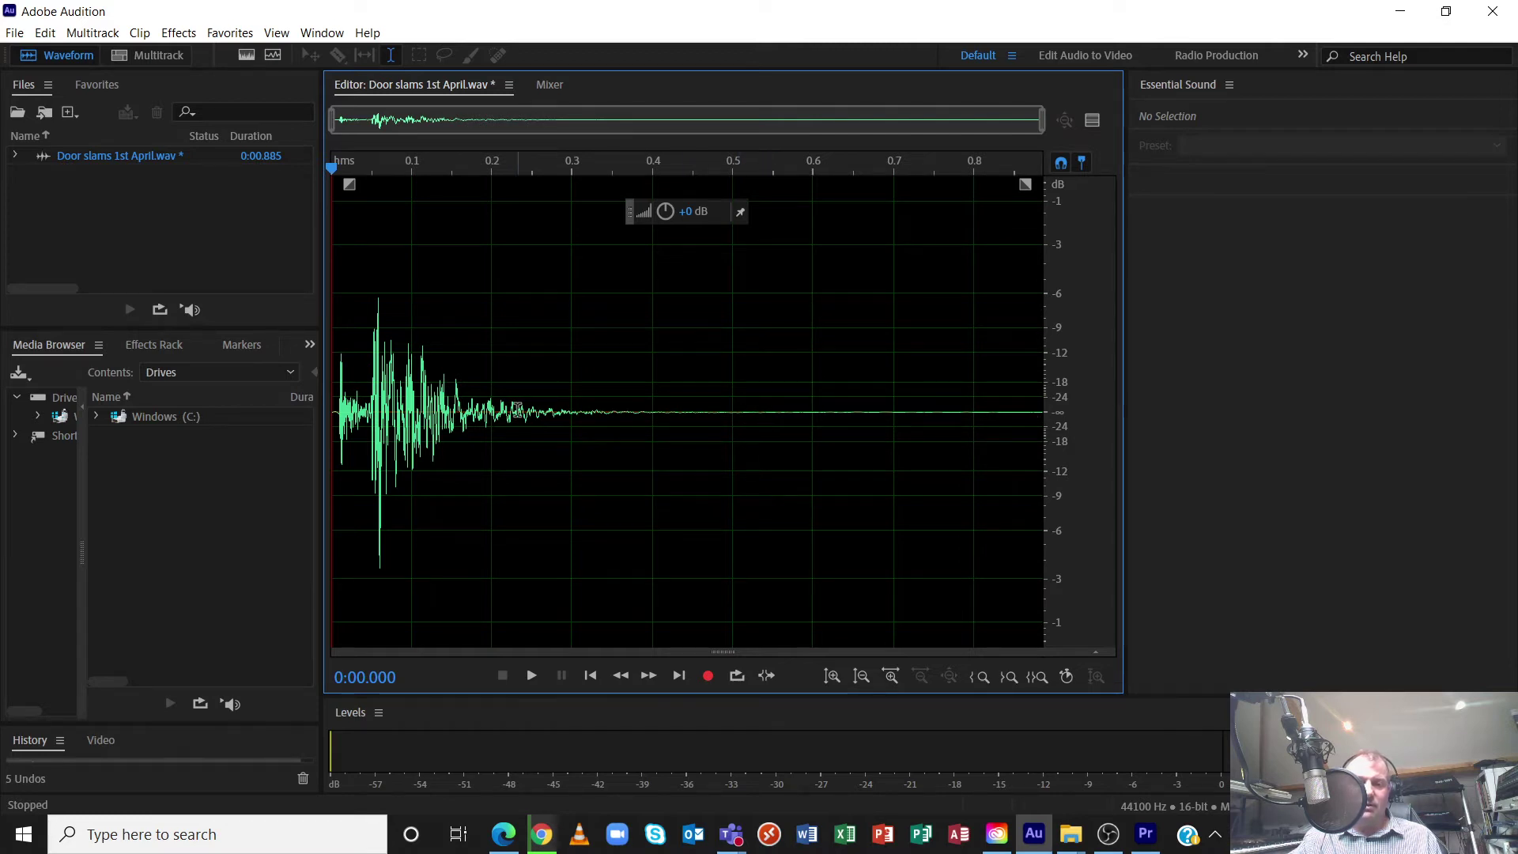
{"action": "key", "text": "space"}
{"action": "key", "text": "space"}
{"action": "key", "text": "space"}
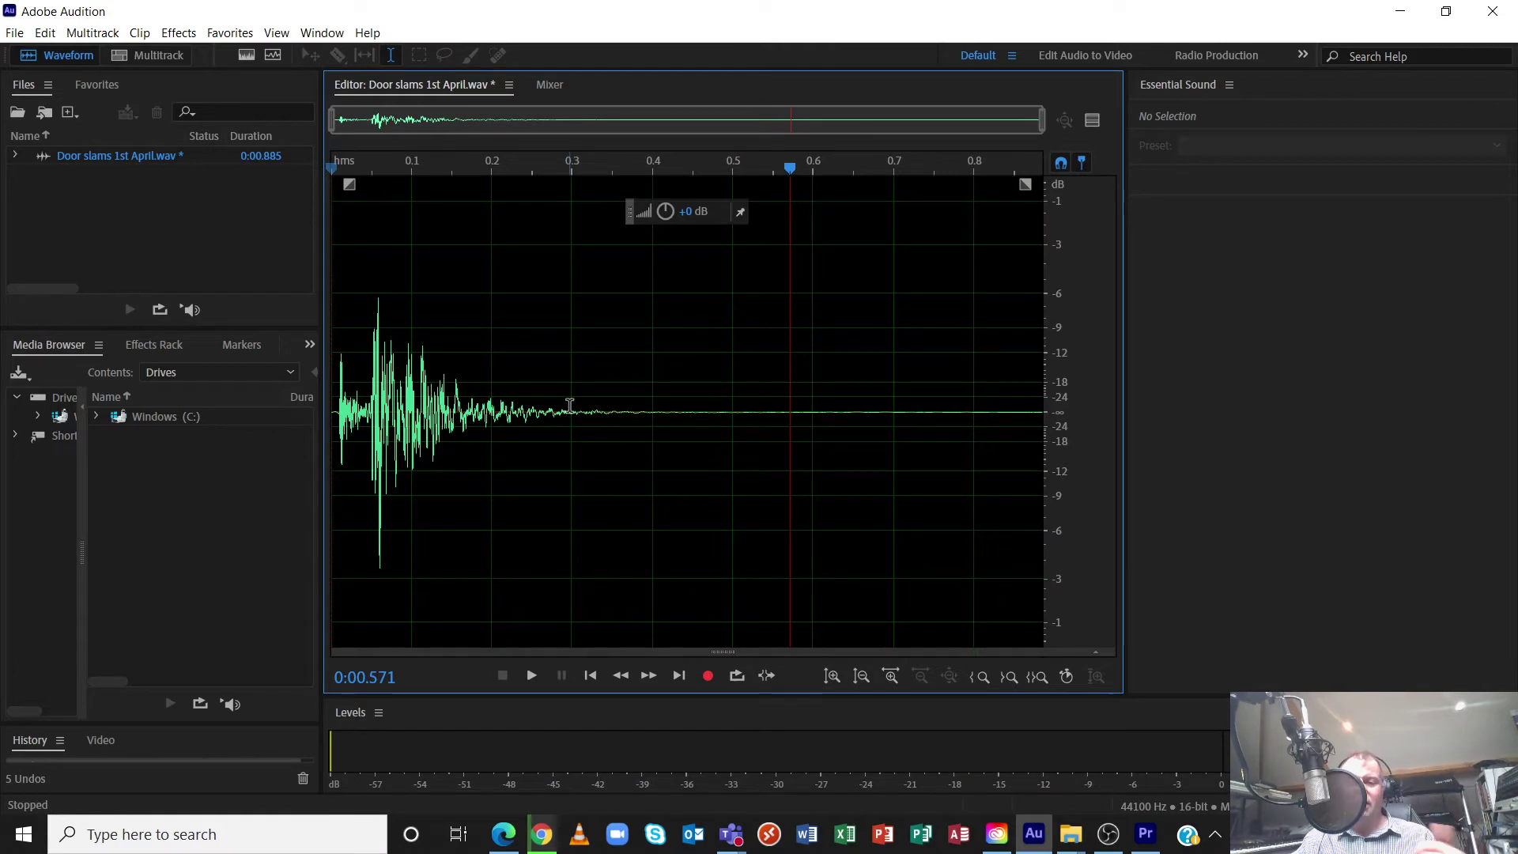
Step: Delete everything from 0.535 s to the end and listen to the shortened slam twice
{"action": "left_click", "coordinate": [498, 408]}
{"action": "left_click_drag", "start_coordinate": [498, 408], "coordinate": [1453, 408]}
{"action": "left_click", "coordinate": [958, 514]}
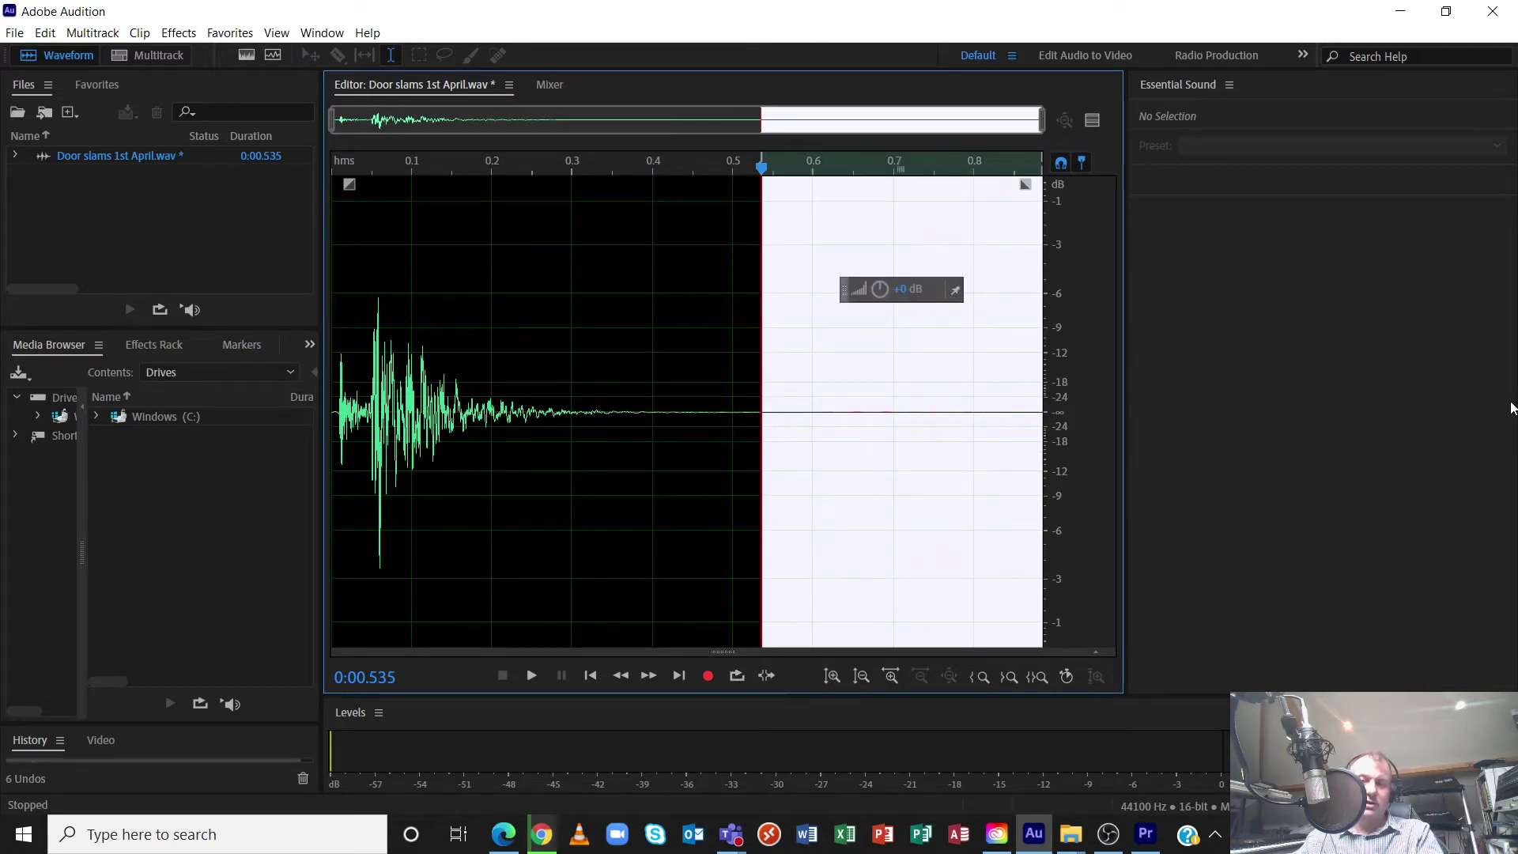
{"action": "key", "text": "Delete"}
{"action": "key", "text": "space"}
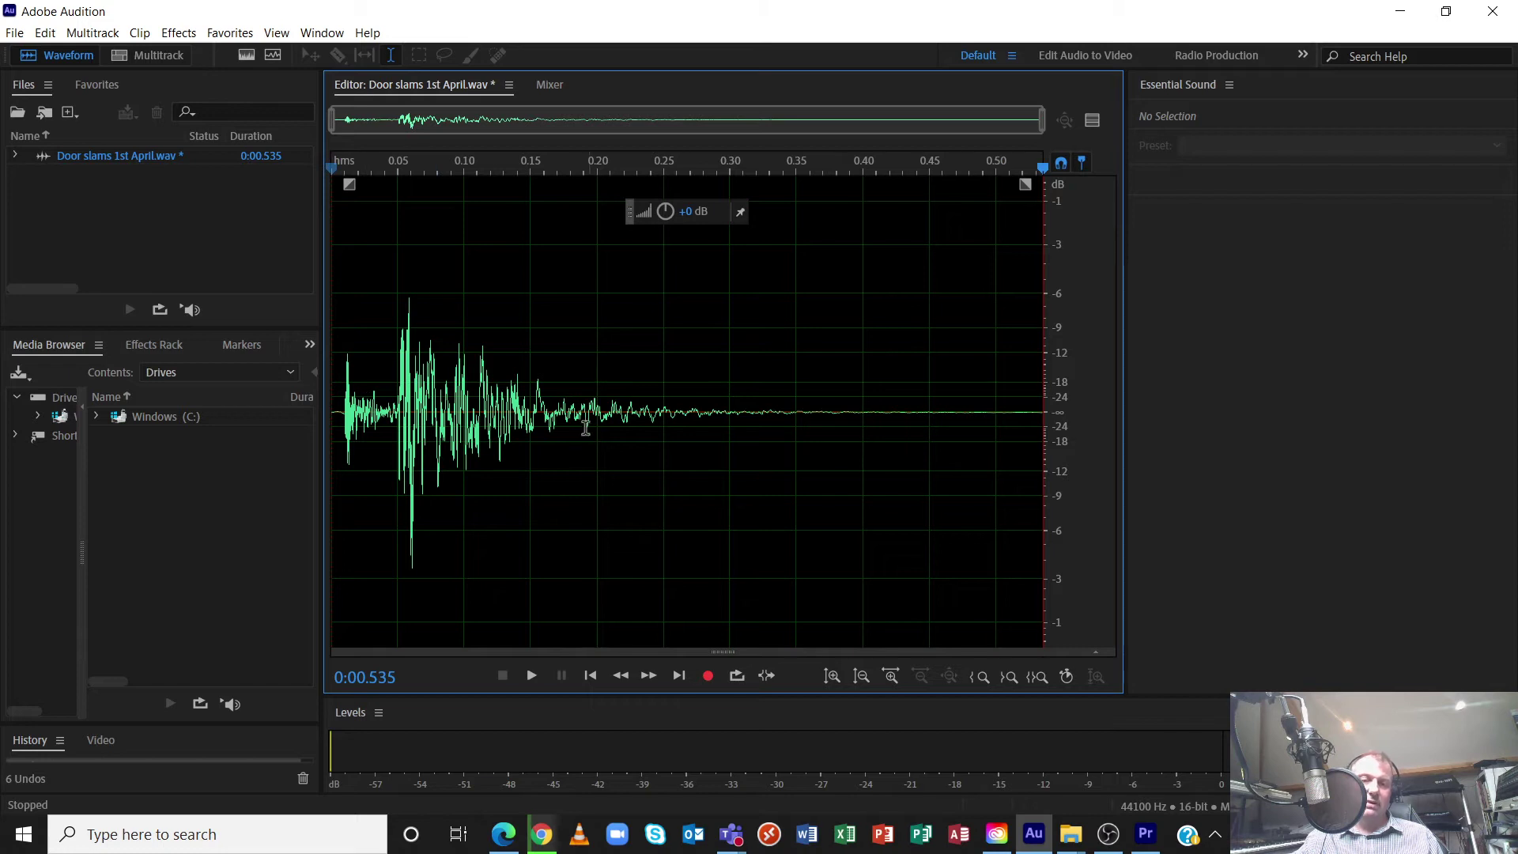
{"action": "key", "text": "space"}
{"action": "key", "text": "space"}
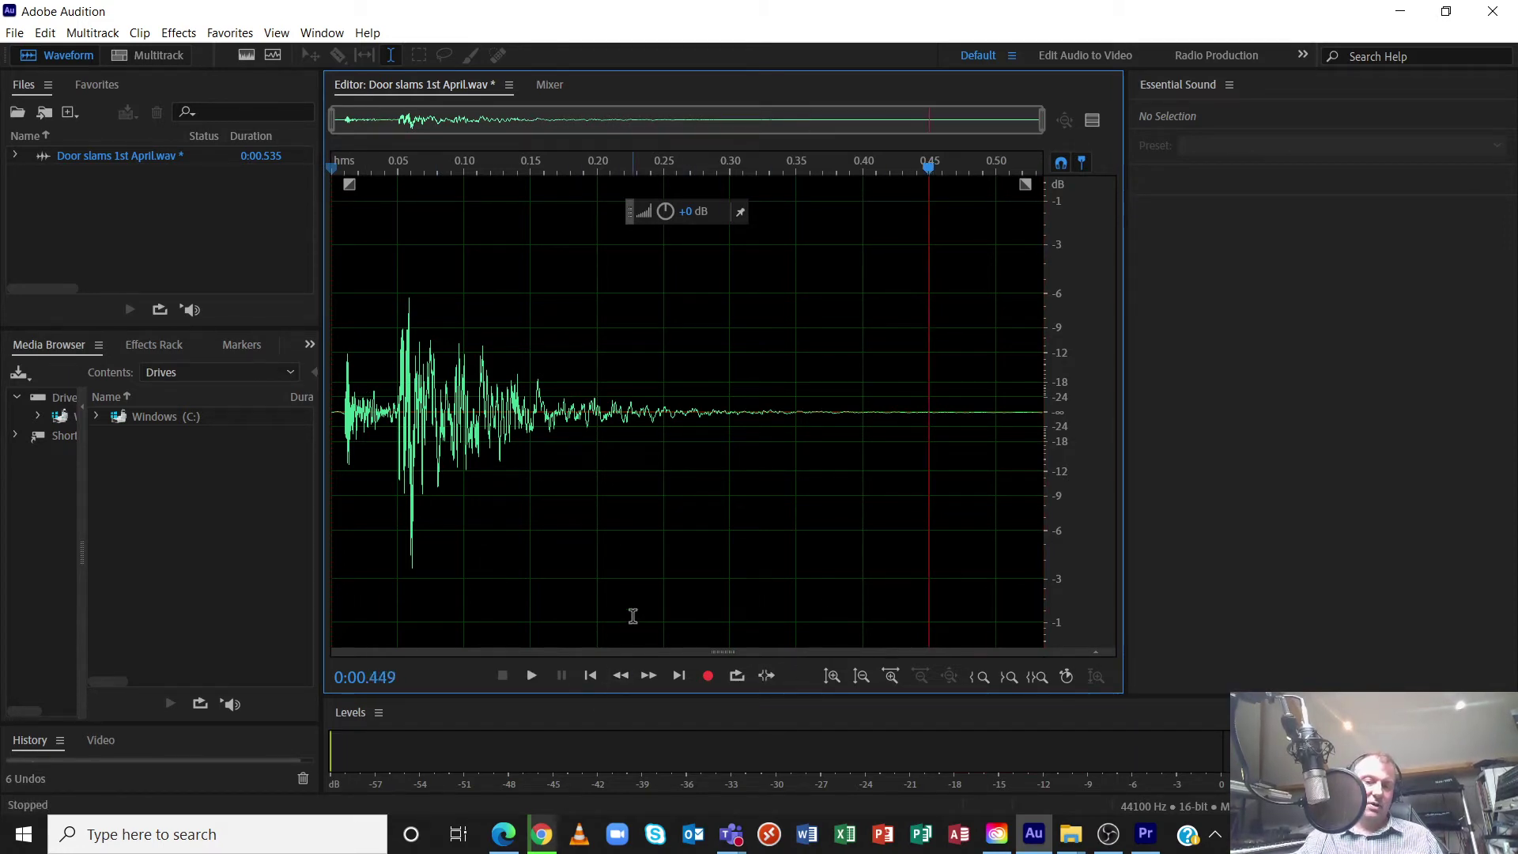
{"action": "left_click", "coordinate": [341, 506]}
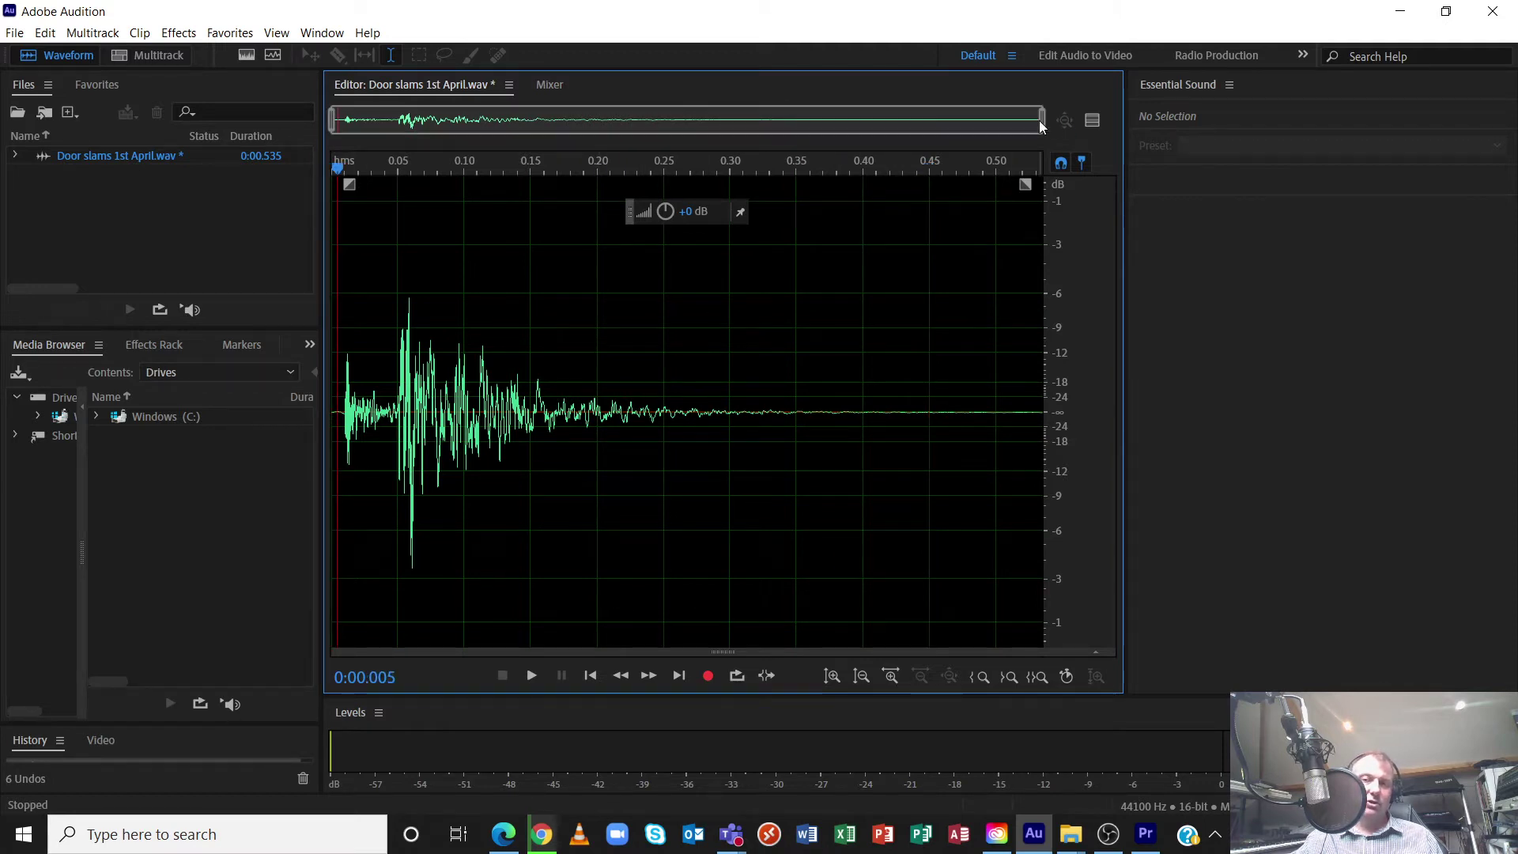
{"action": "left_click_drag", "start_coordinate": [1041, 127], "coordinate": [350, 158]}
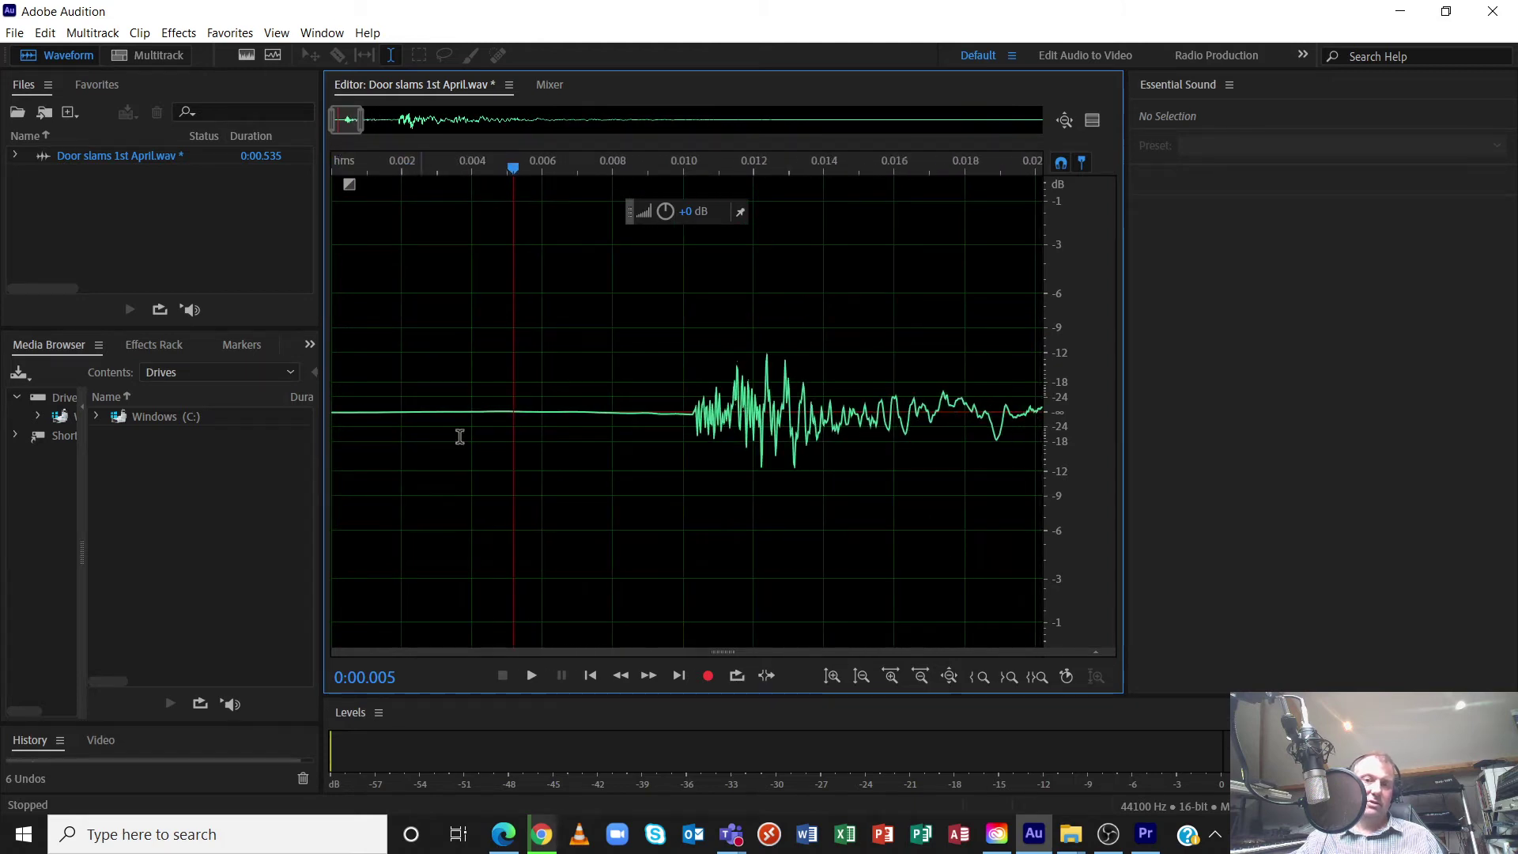
Step: Delete the 0–0.008 s silence to leave 0.527 seconds, then select the first few milliseconds
{"action": "left_click_drag", "start_coordinate": [614, 411], "coordinate": [155, 415]}
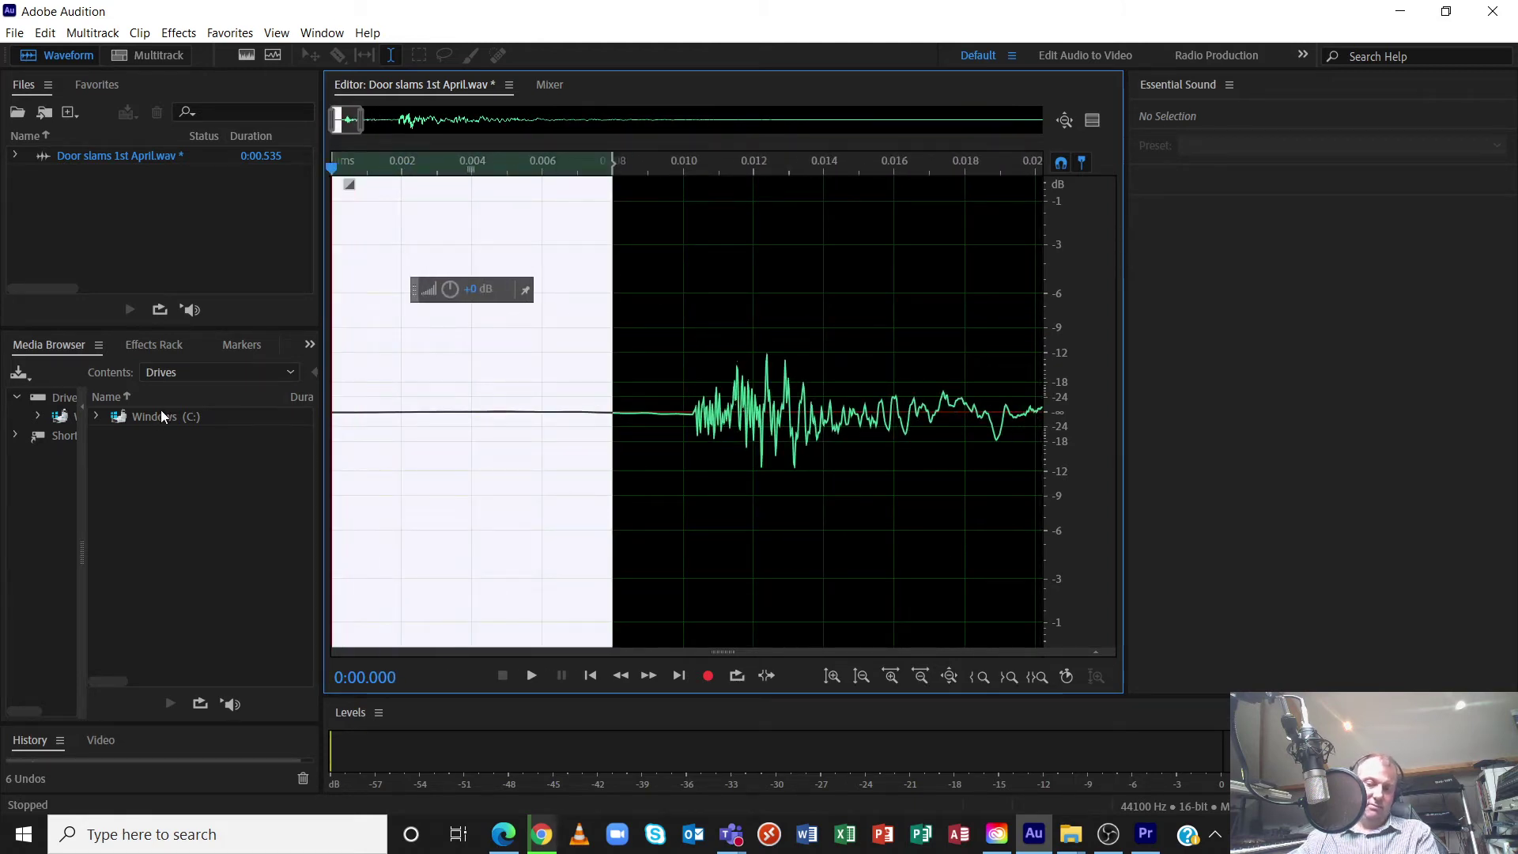
{"action": "key", "text": "Delete"}
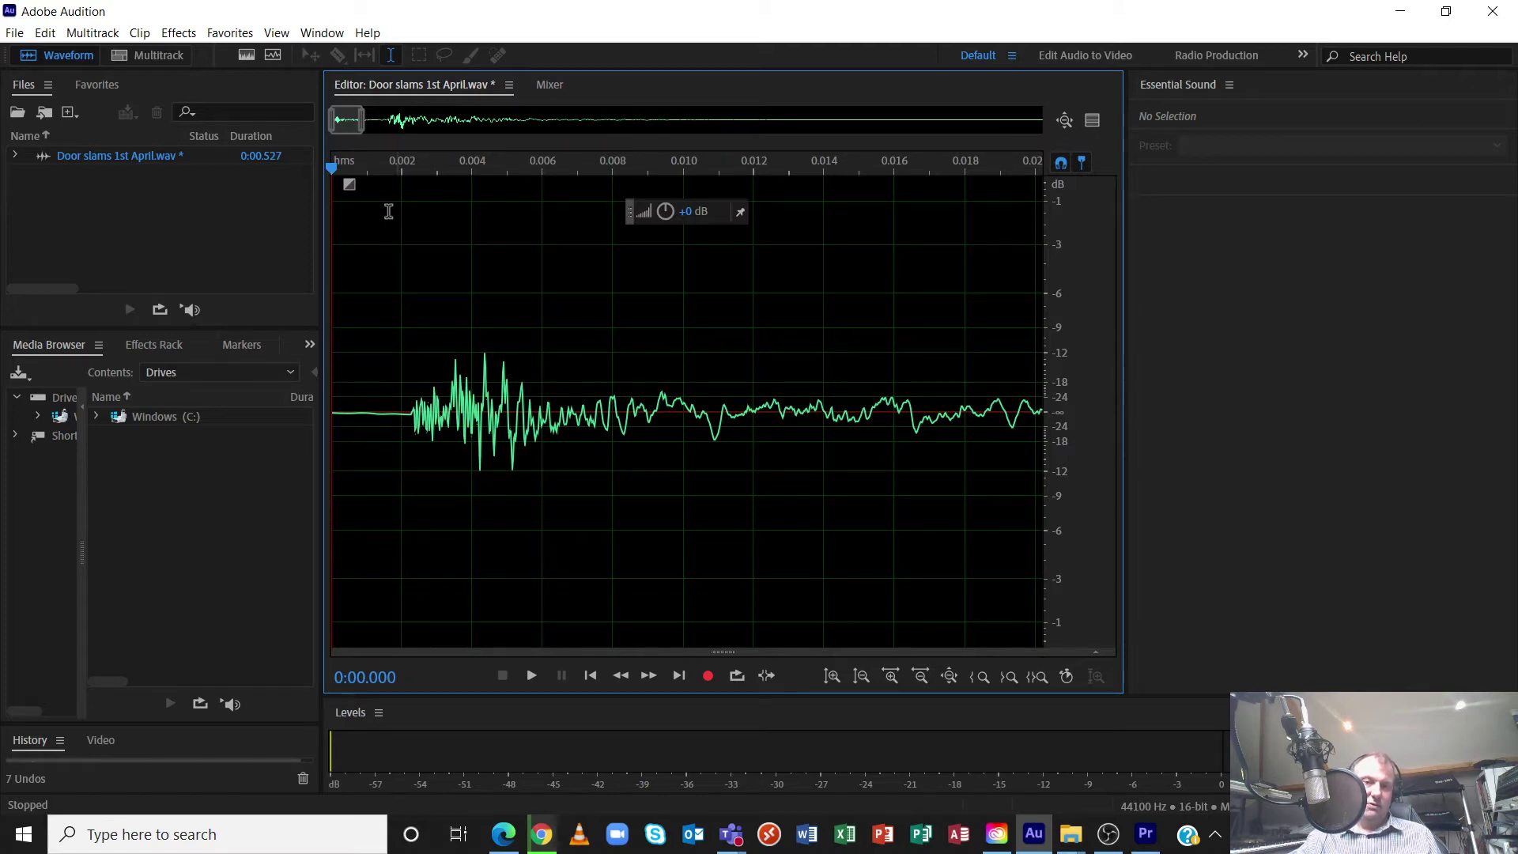
{"action": "left_click_drag", "start_coordinate": [401, 411], "coordinate": [328, 415]}
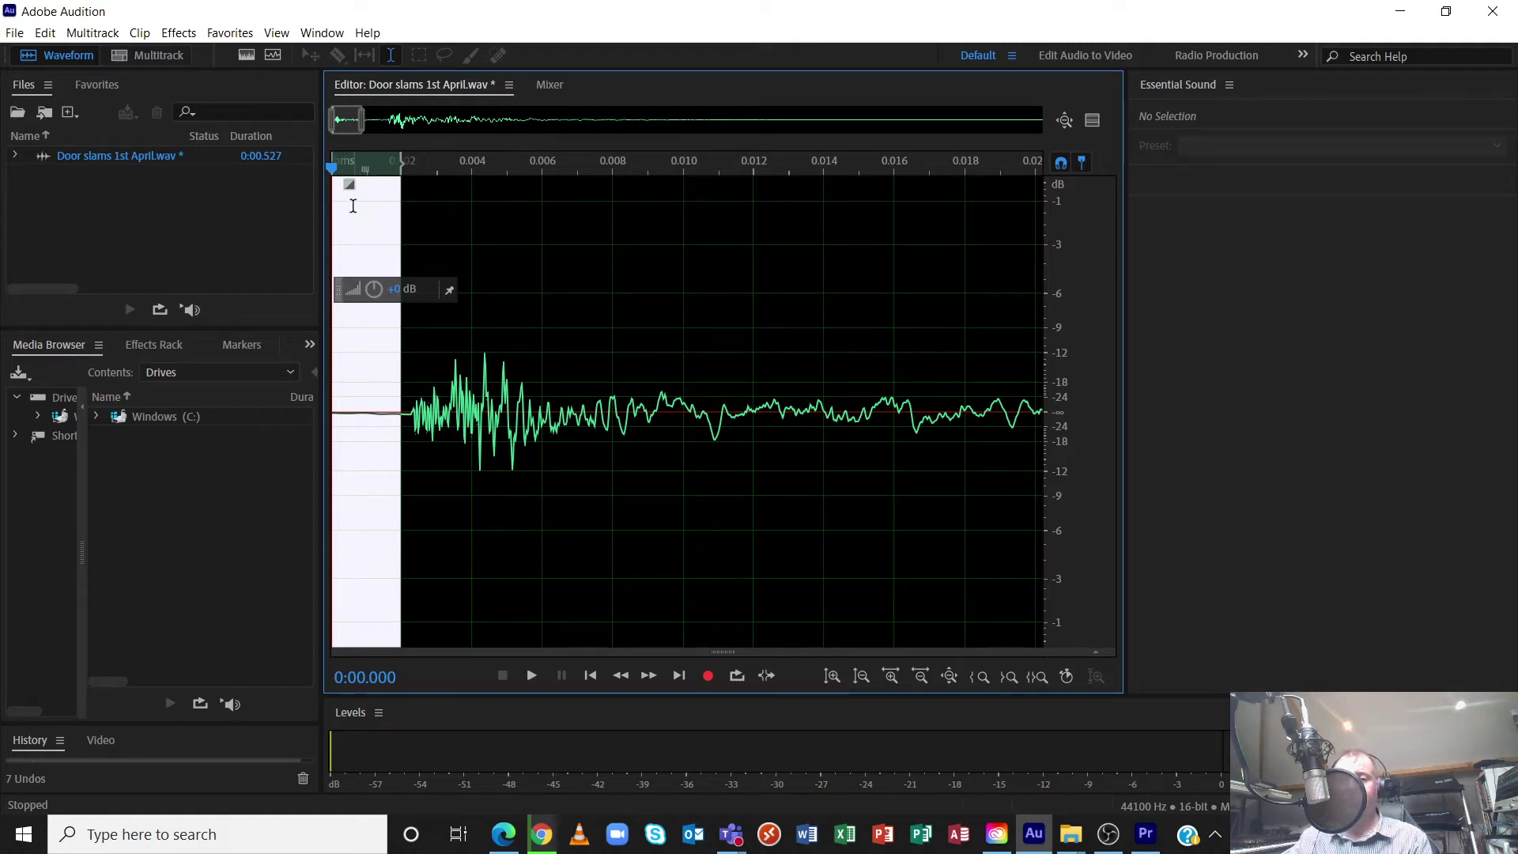
Step: Add a fade-in at the very start of the slam
{"action": "left_click_drag", "start_coordinate": [350, 186], "coordinate": [419, 191]}
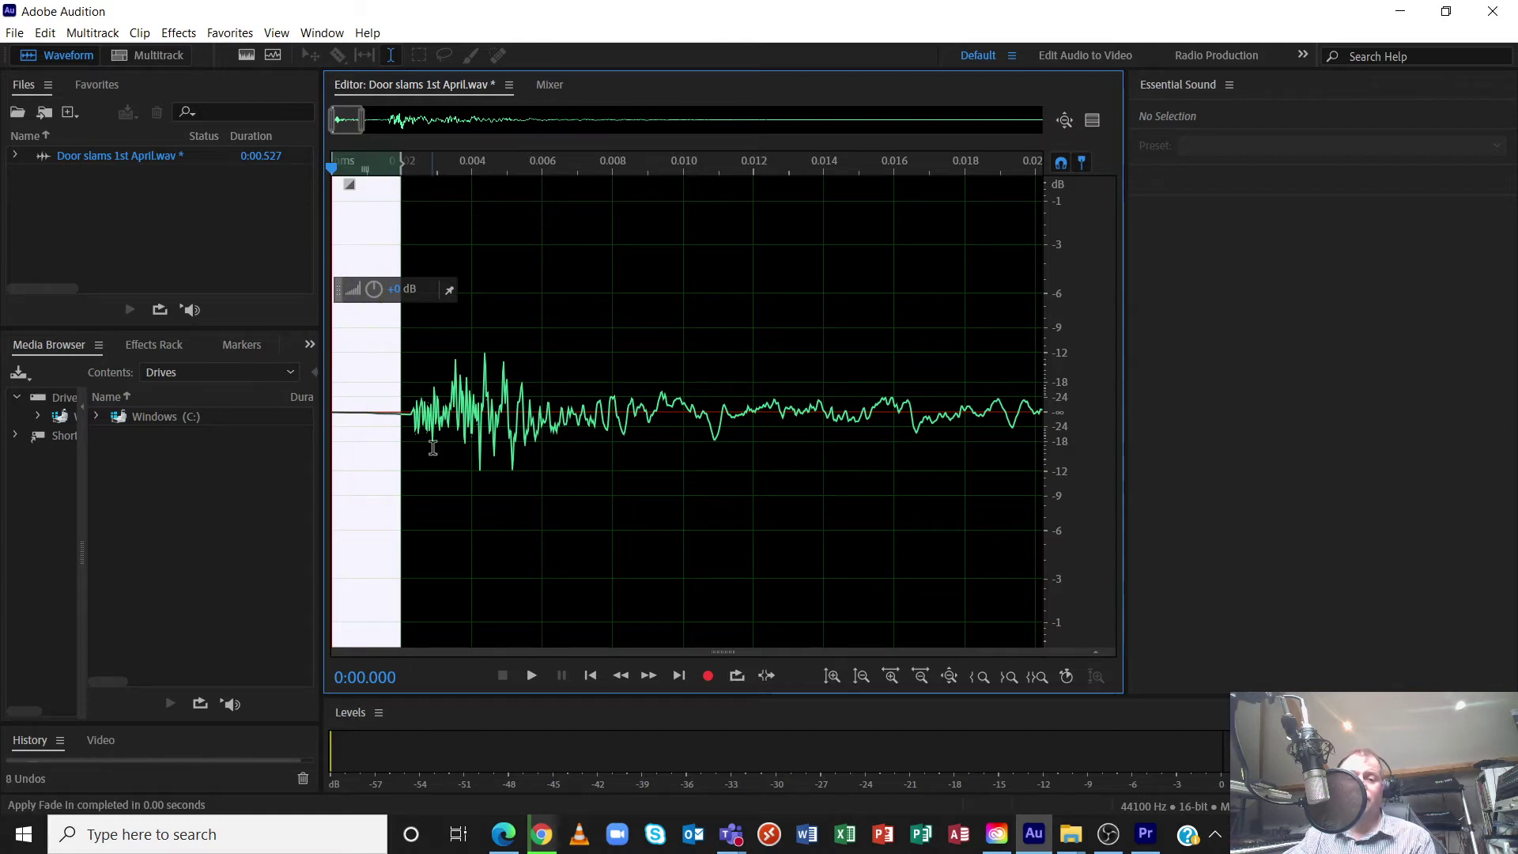
{"action": "left_click", "coordinate": [179, 33]}
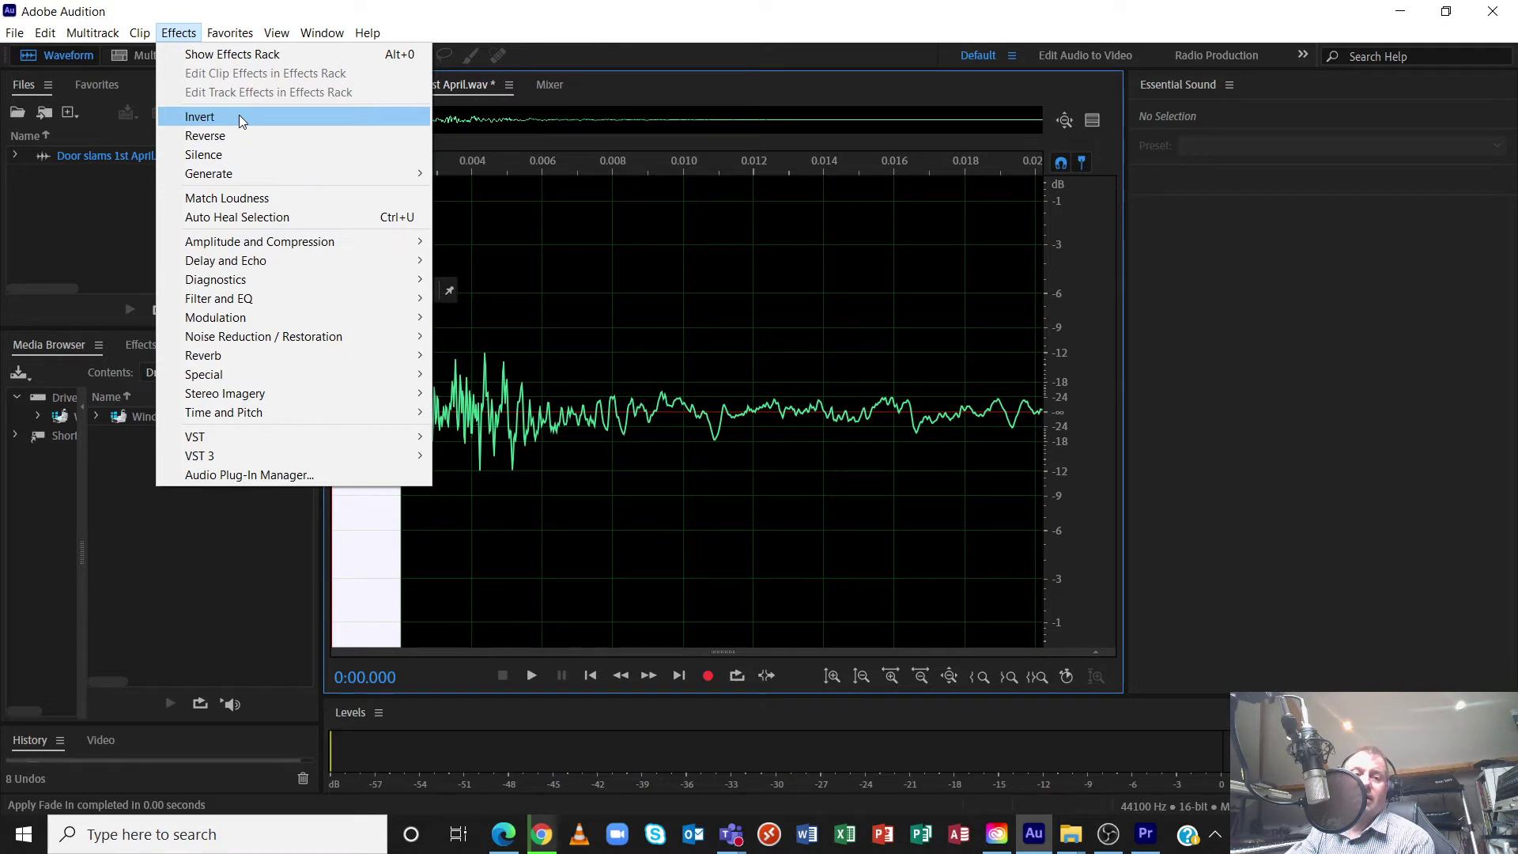
{"action": "mouse_move", "coordinate": [316, 241]}
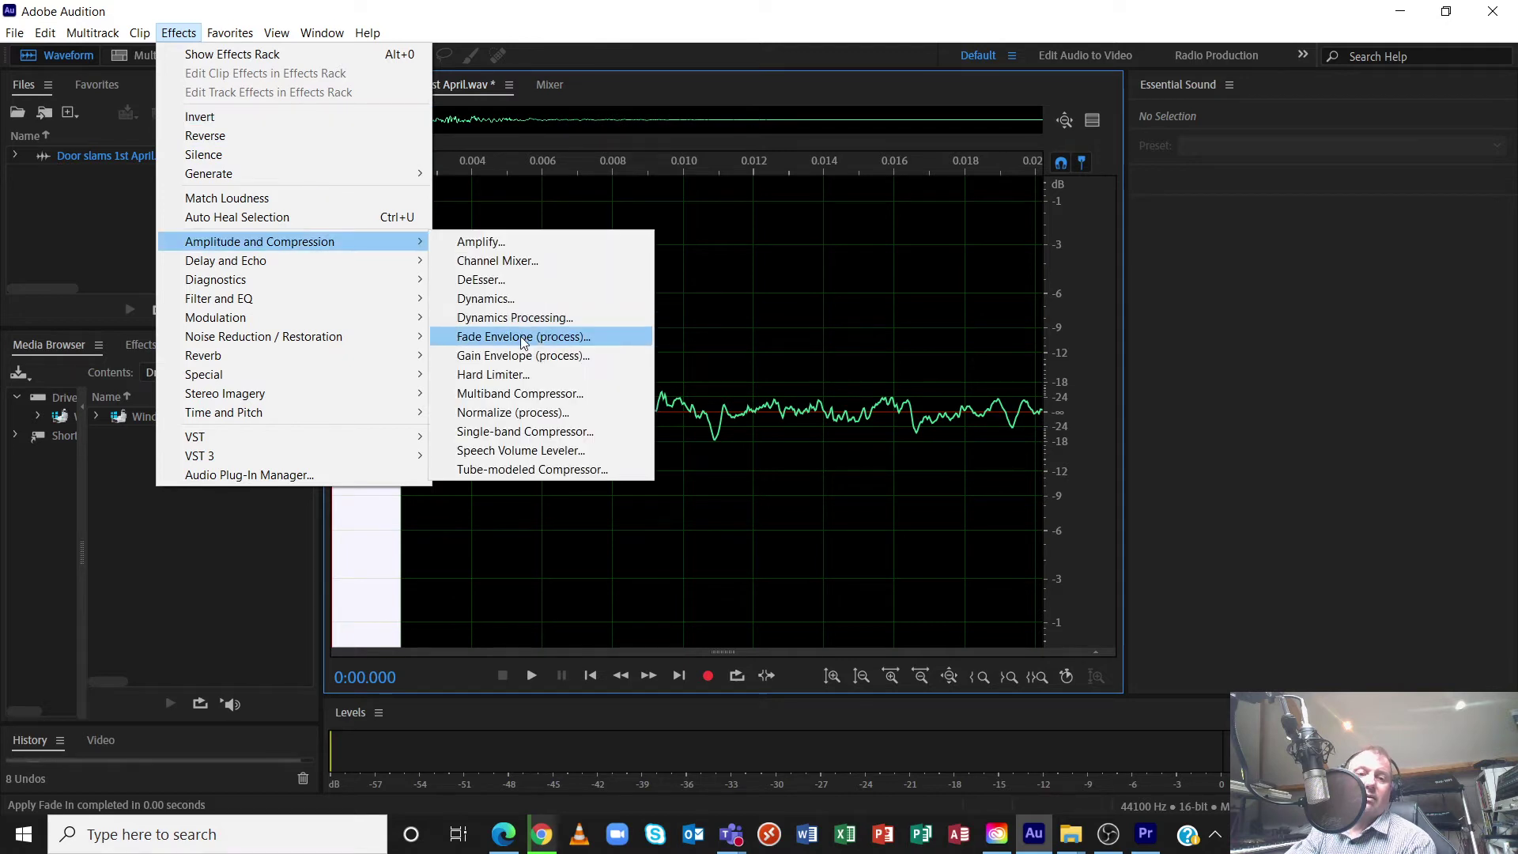
{"action": "left_click", "coordinate": [746, 338]}
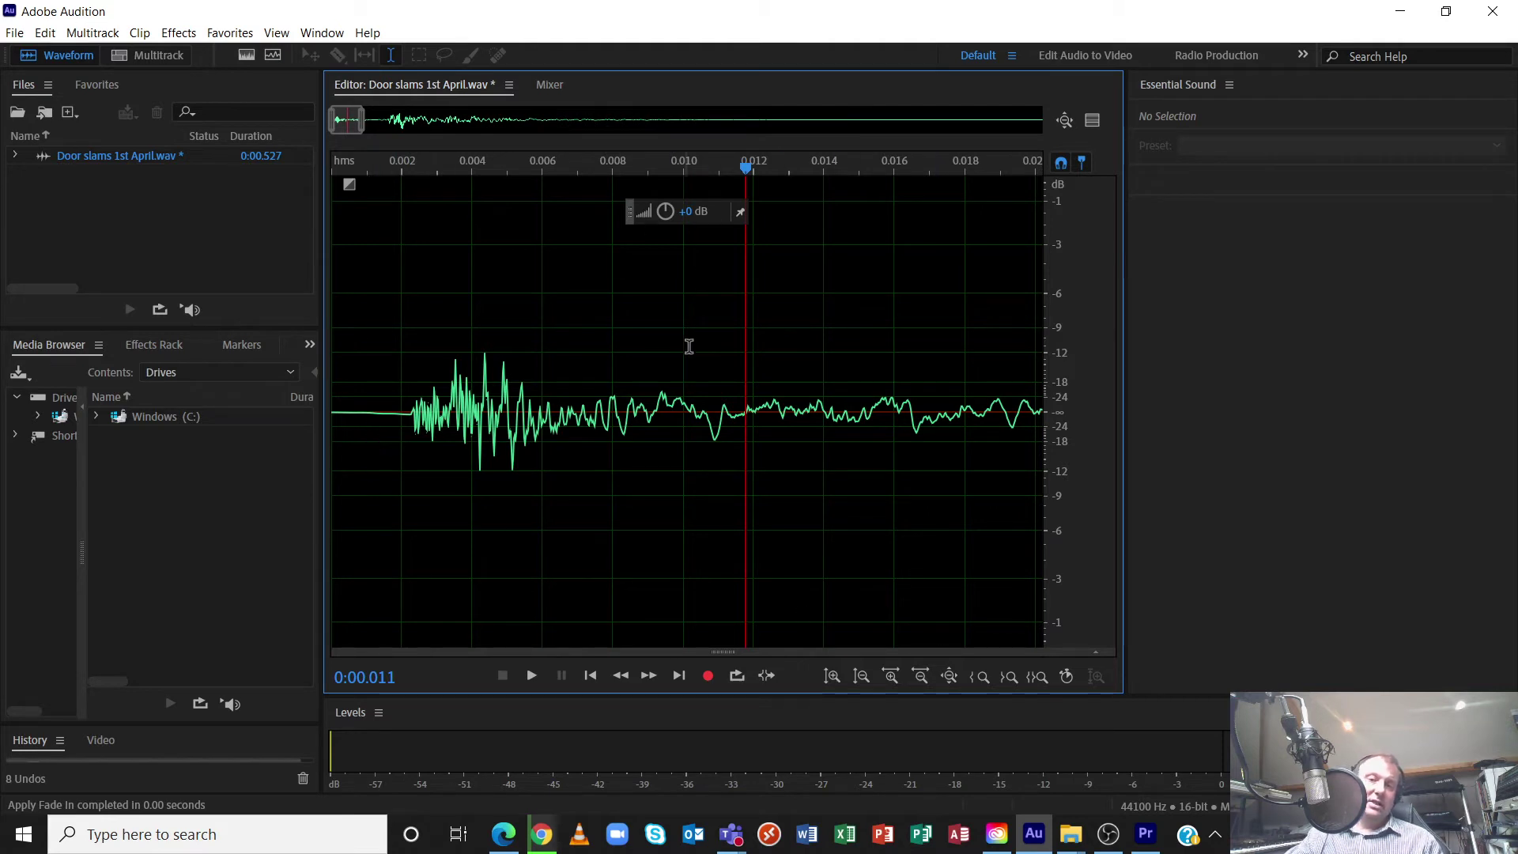
Step: Fade out the slam from 0.450 seconds to the end
{"action": "left_click_drag", "start_coordinate": [362, 121], "coordinate": [1042, 120]}
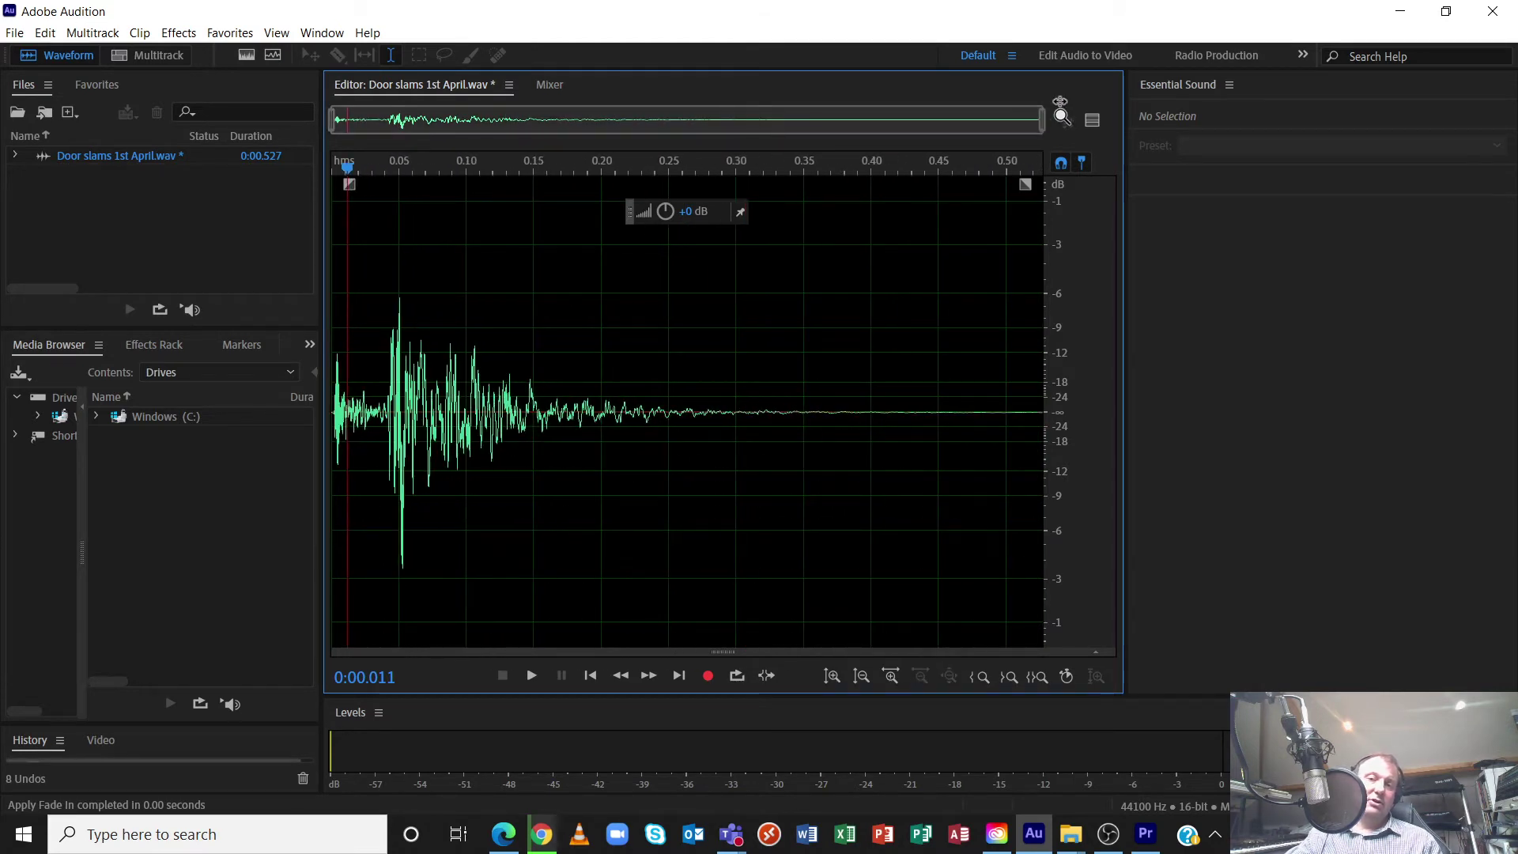
{"action": "left_click_drag", "start_coordinate": [939, 340], "coordinate": [1042, 340]}
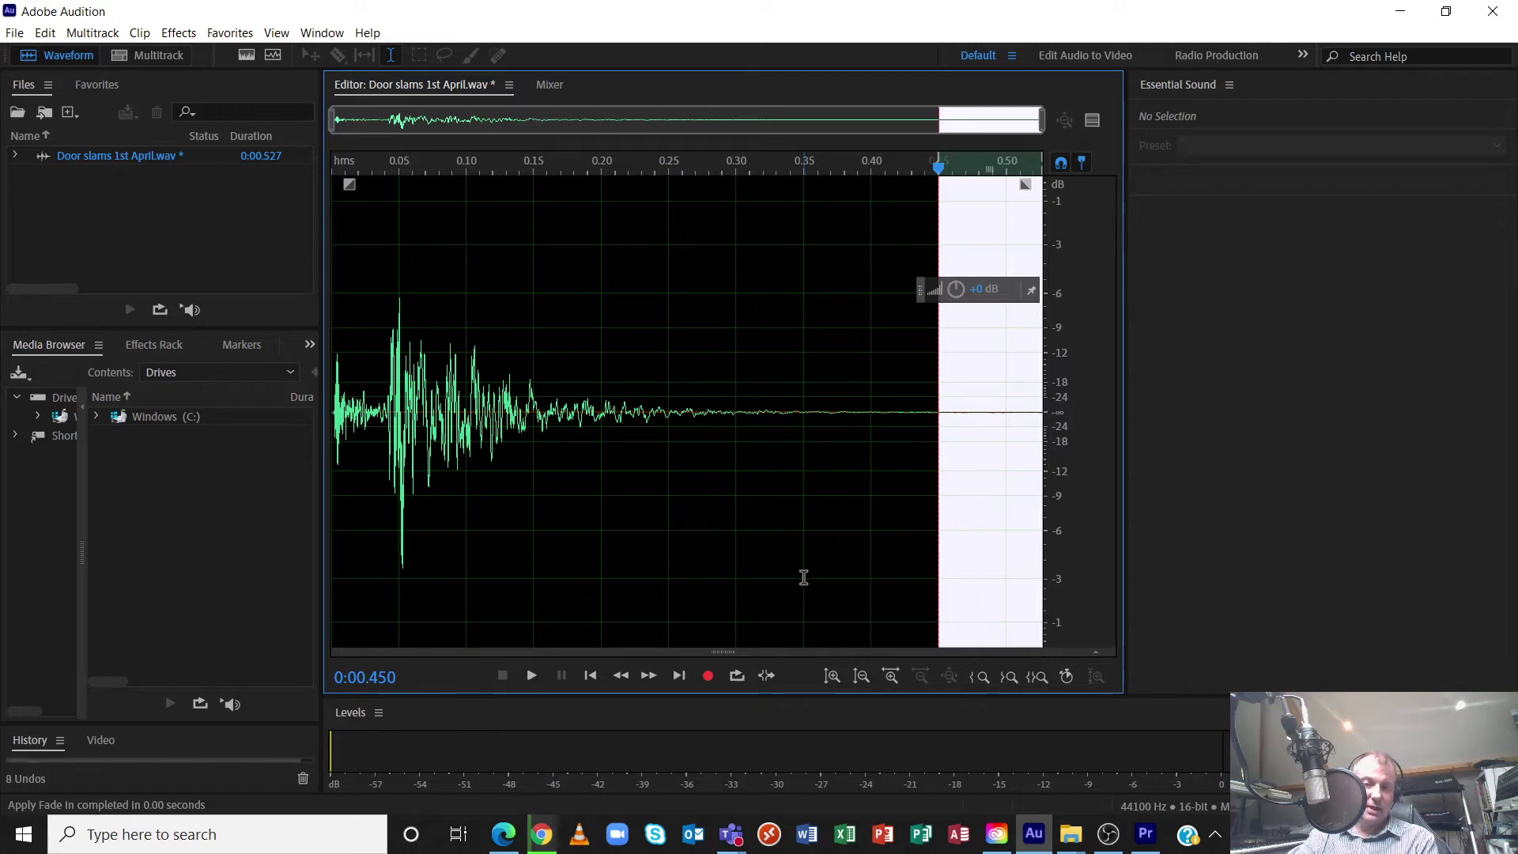
{"action": "left_click_drag", "start_coordinate": [1025, 185], "coordinate": [942, 184]}
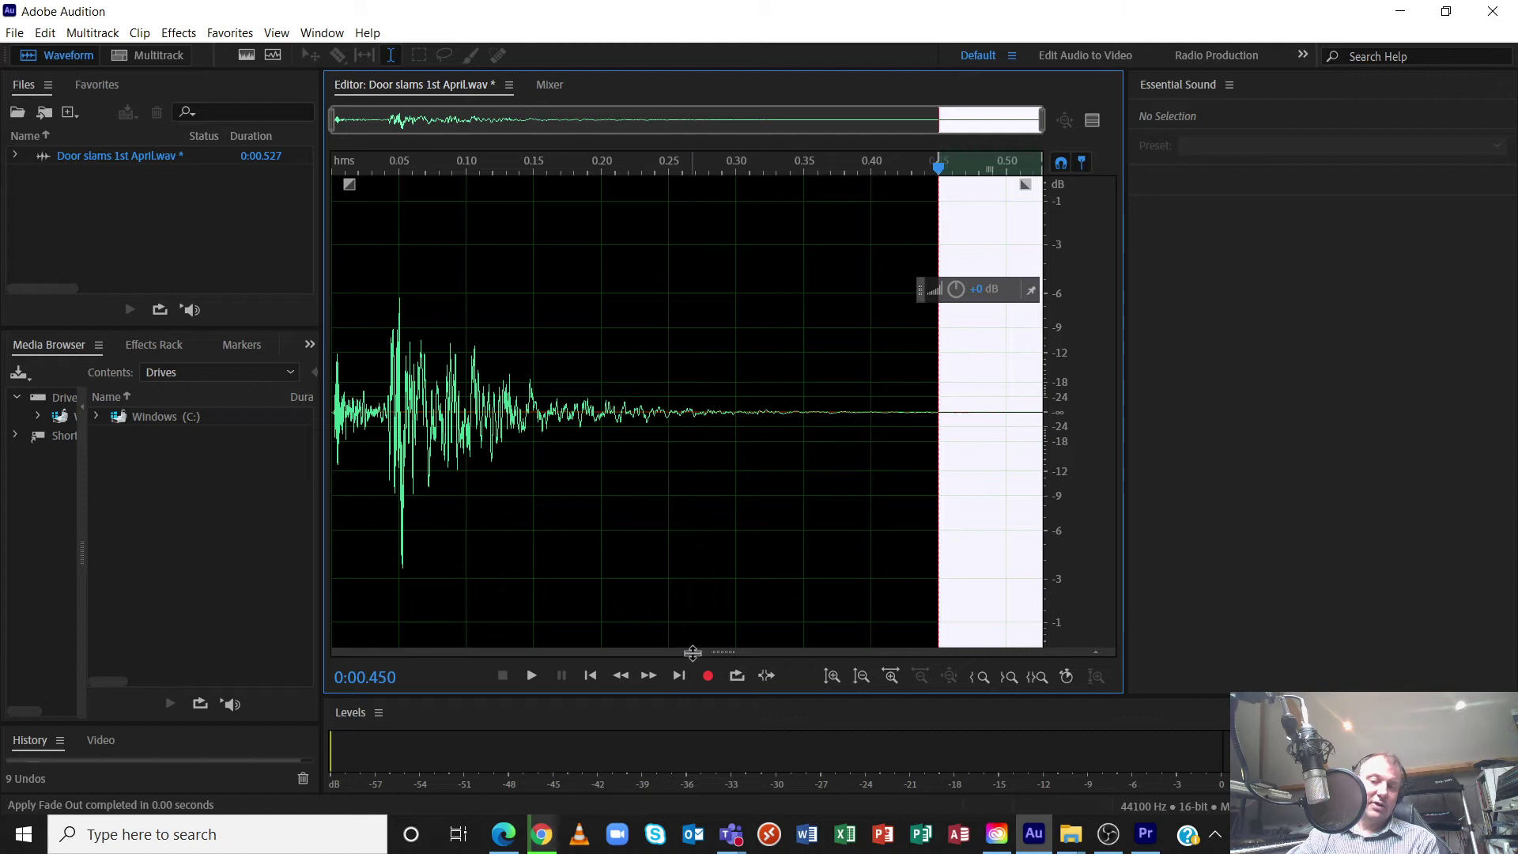
{"action": "left_click", "coordinate": [713, 618]}
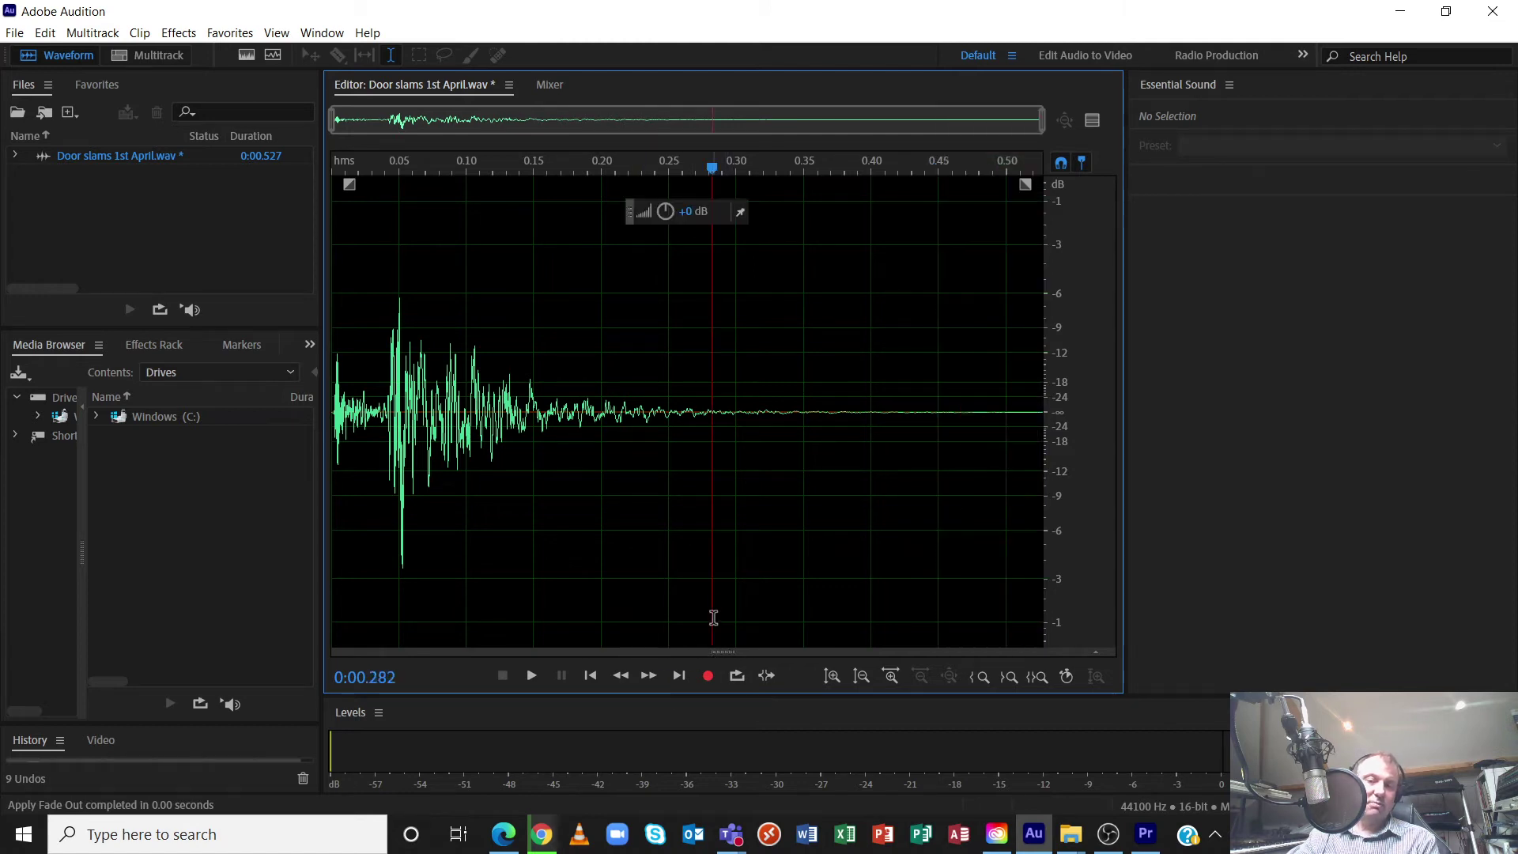